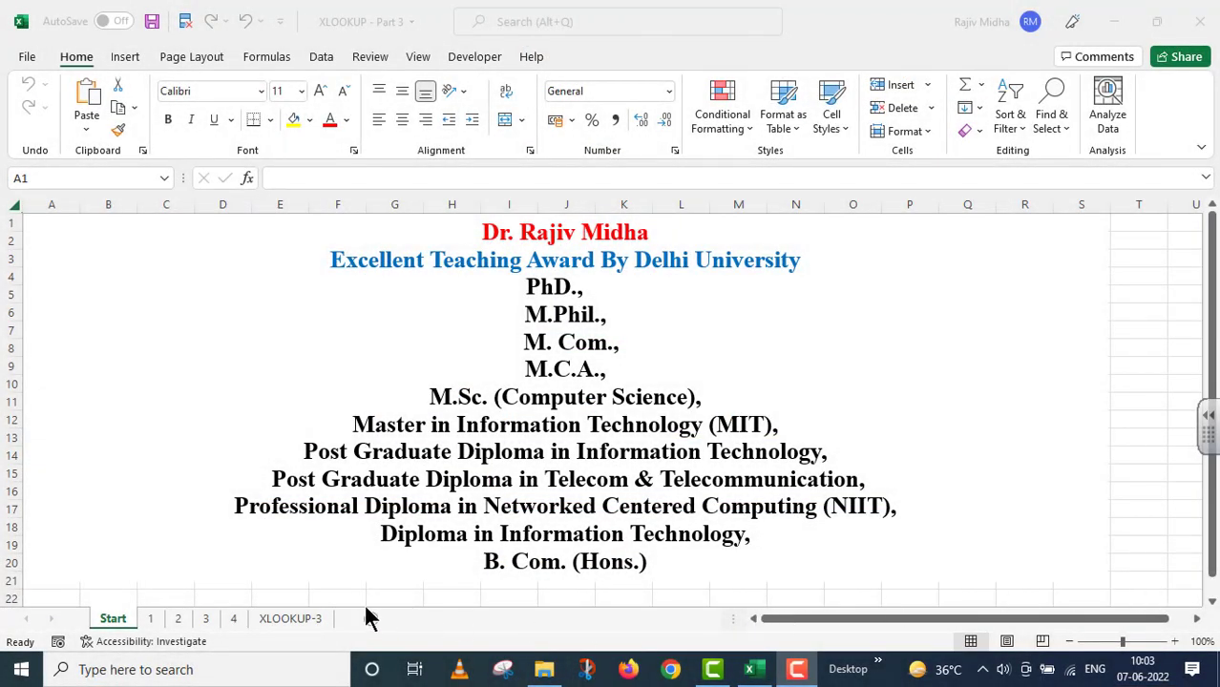
# Step: View the introductory sheets 1 and 2 and open the XLOOKUP-3 worksheet
pyautogui.click(149, 619)
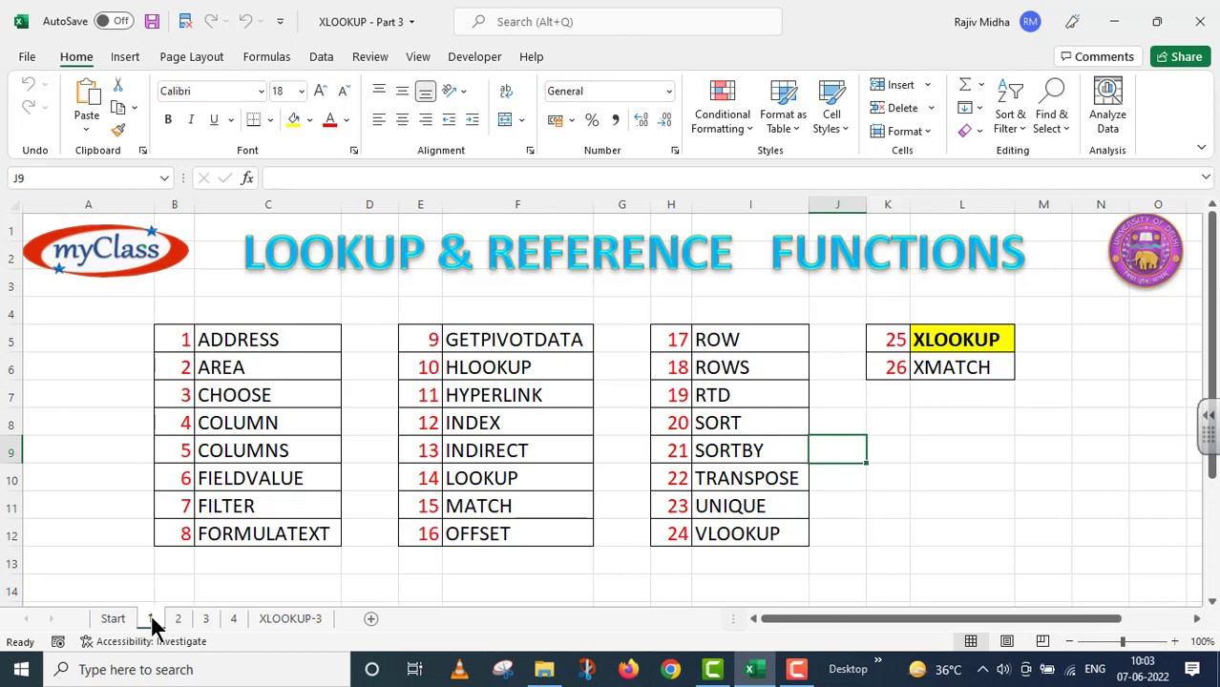
pyautogui.click(178, 619)
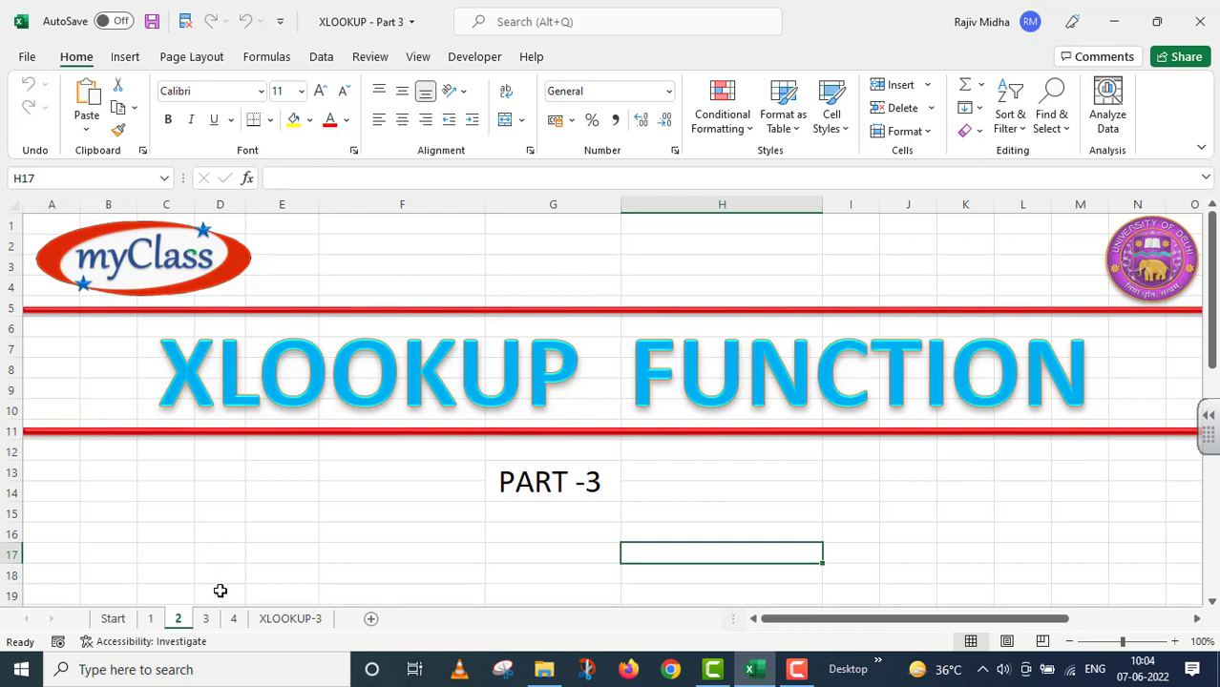
pyautogui.click(290, 619)
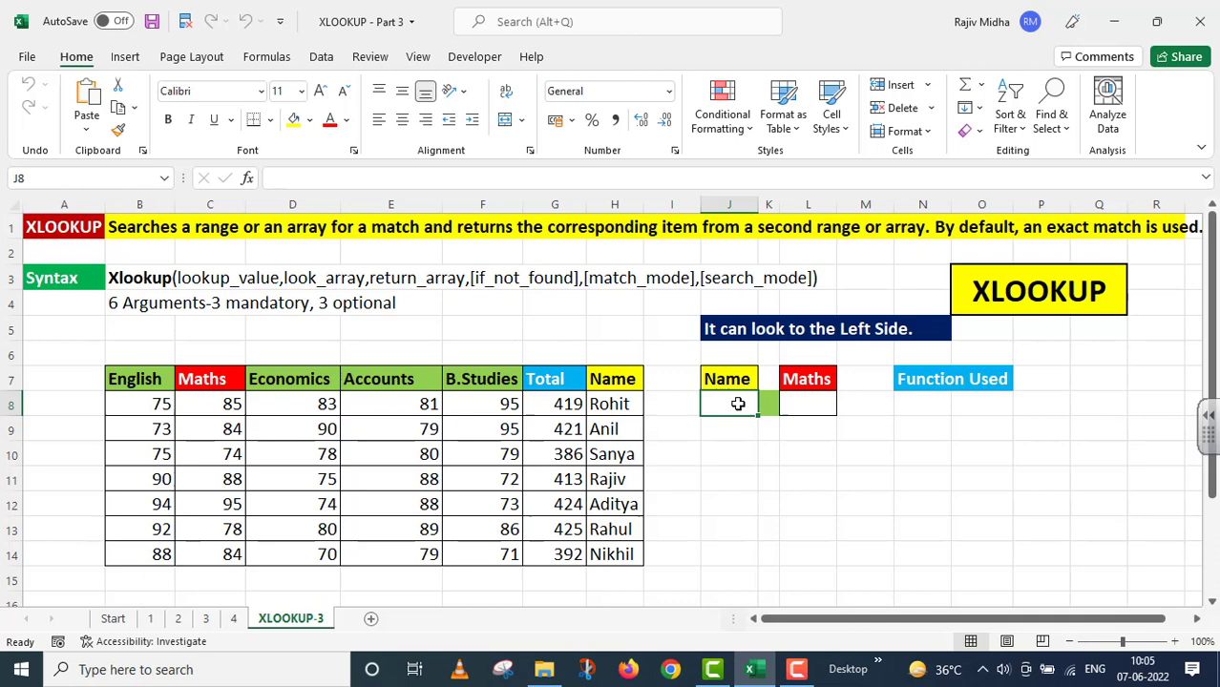
# Step: Add a List data validation to cell J8 under Name, with the student names in =$H$8:$H$14 as the source
pyautogui.click(322, 59)
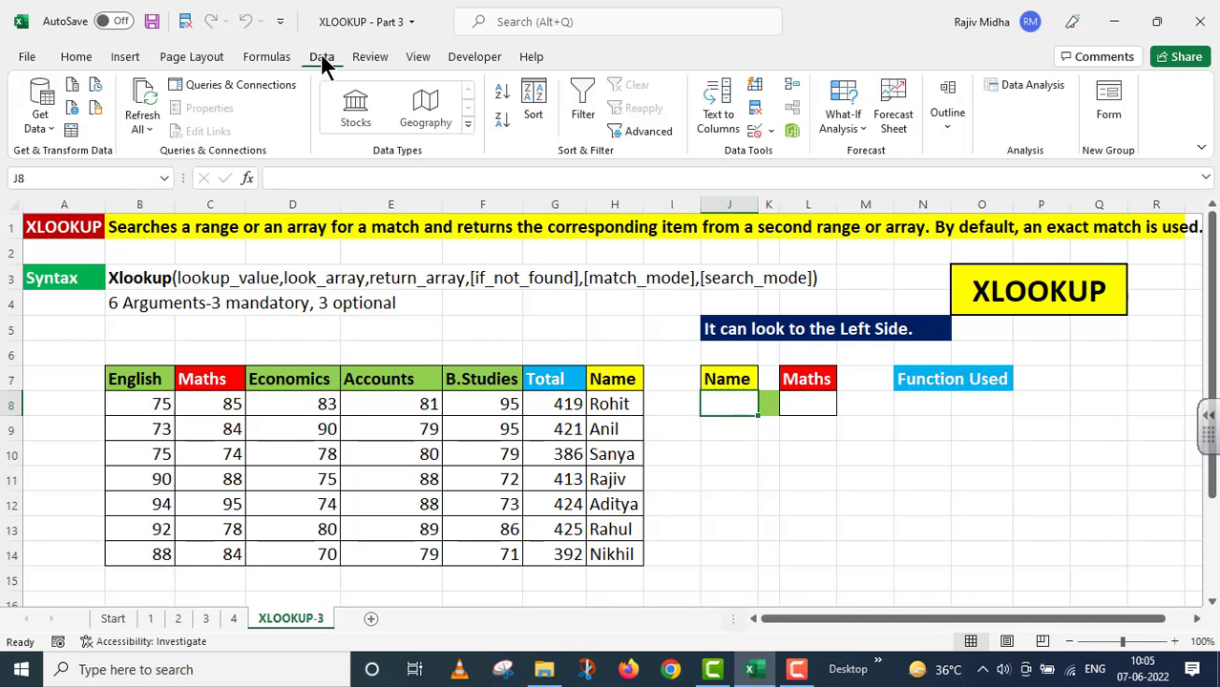
pyautogui.click(769, 129)
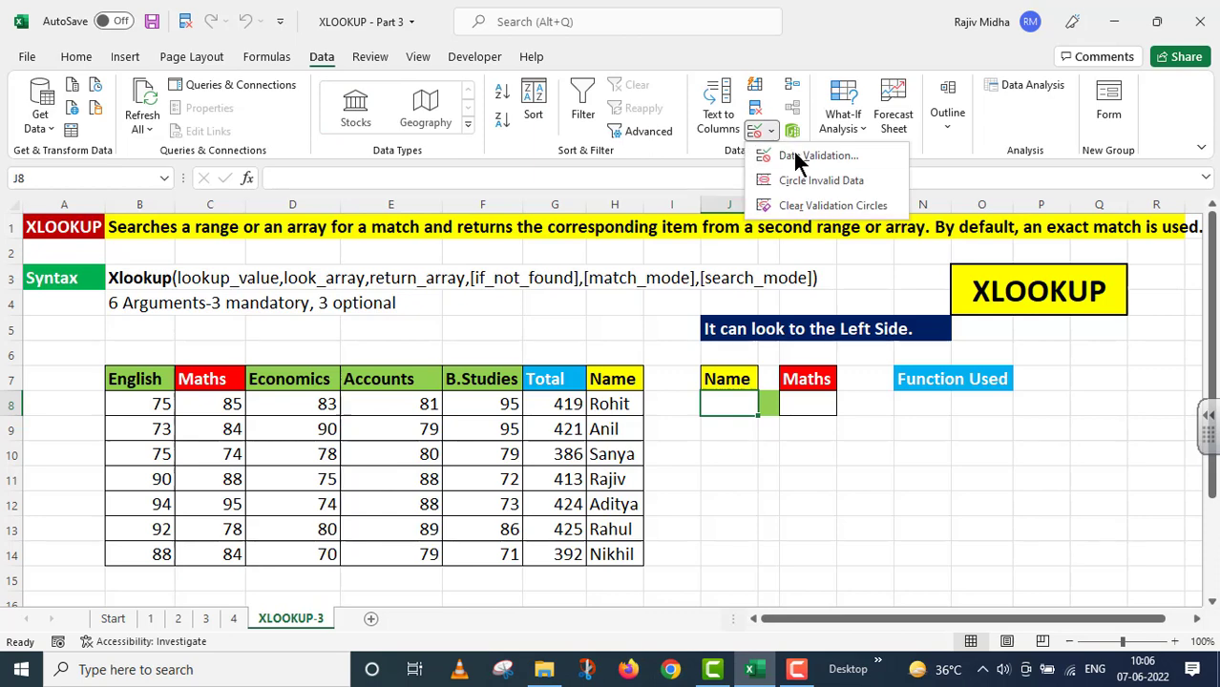
pyautogui.click(795, 155)
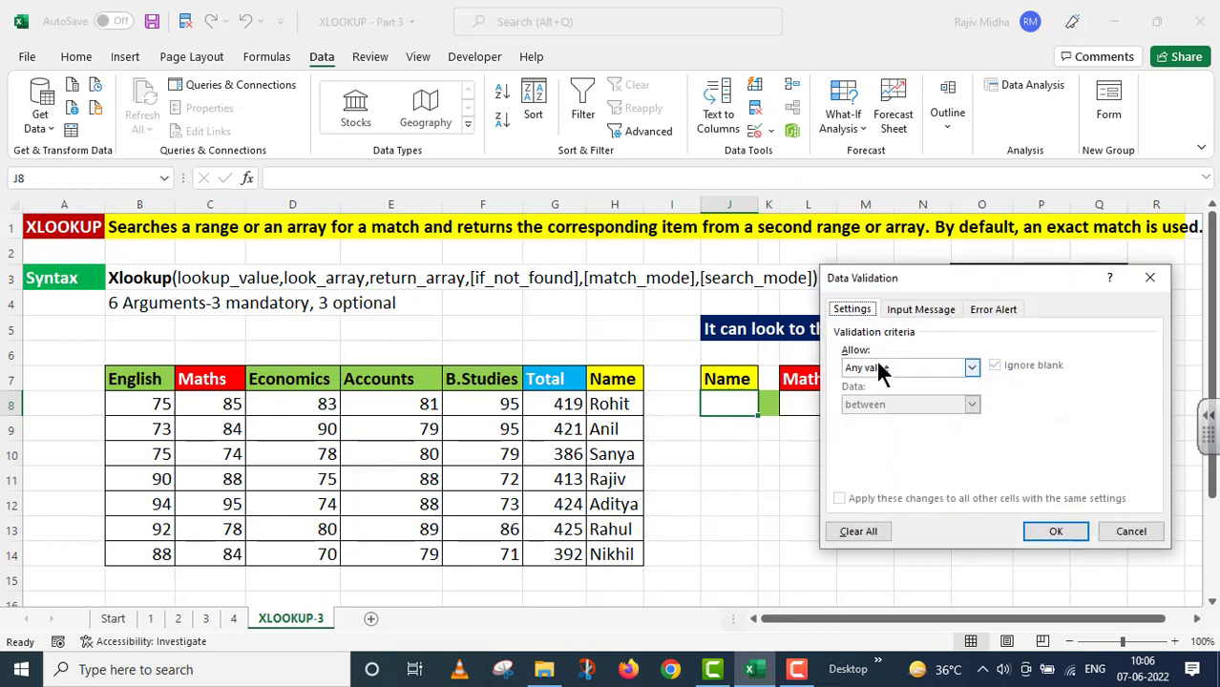
pyautogui.click(973, 368)
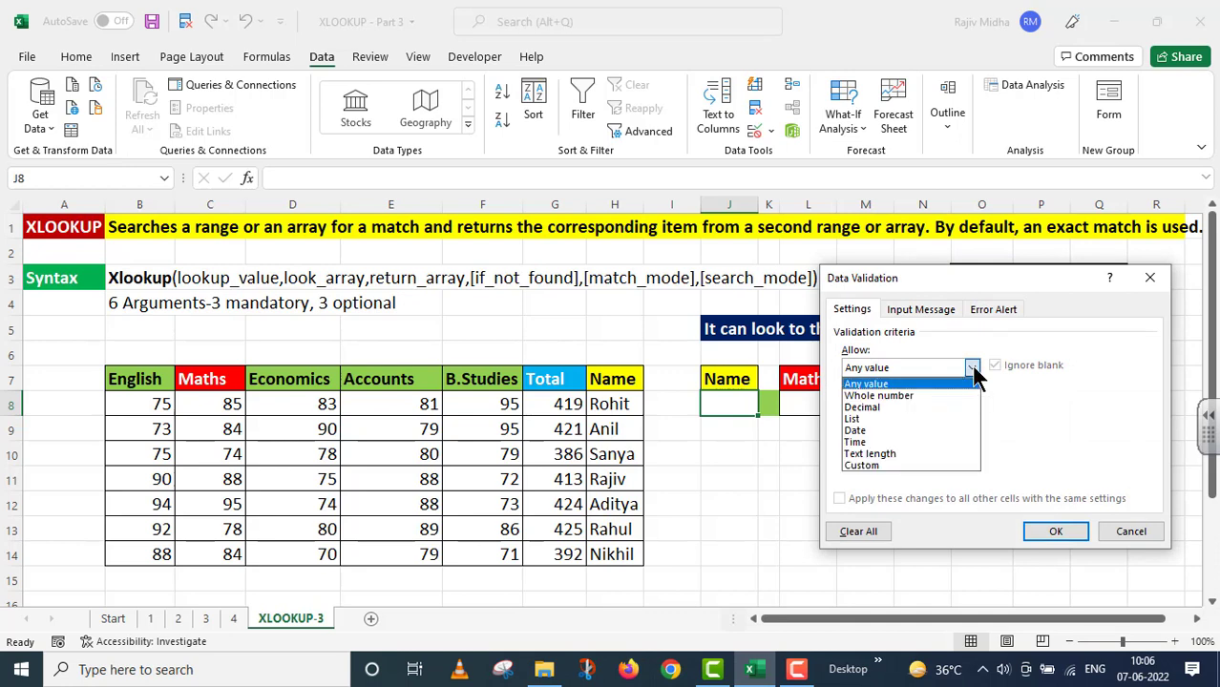
pyautogui.click(878, 420)
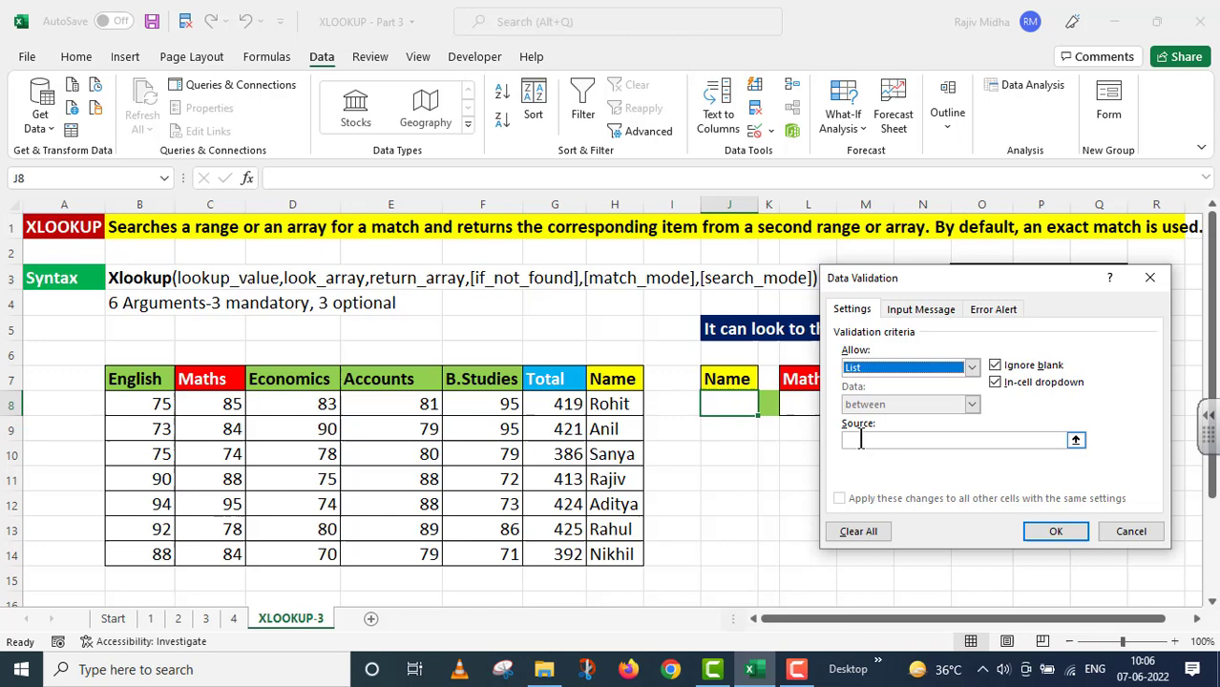
pyautogui.click(864, 440)
pyautogui.moveTo(628, 403); pyautogui.dragTo(627, 554)
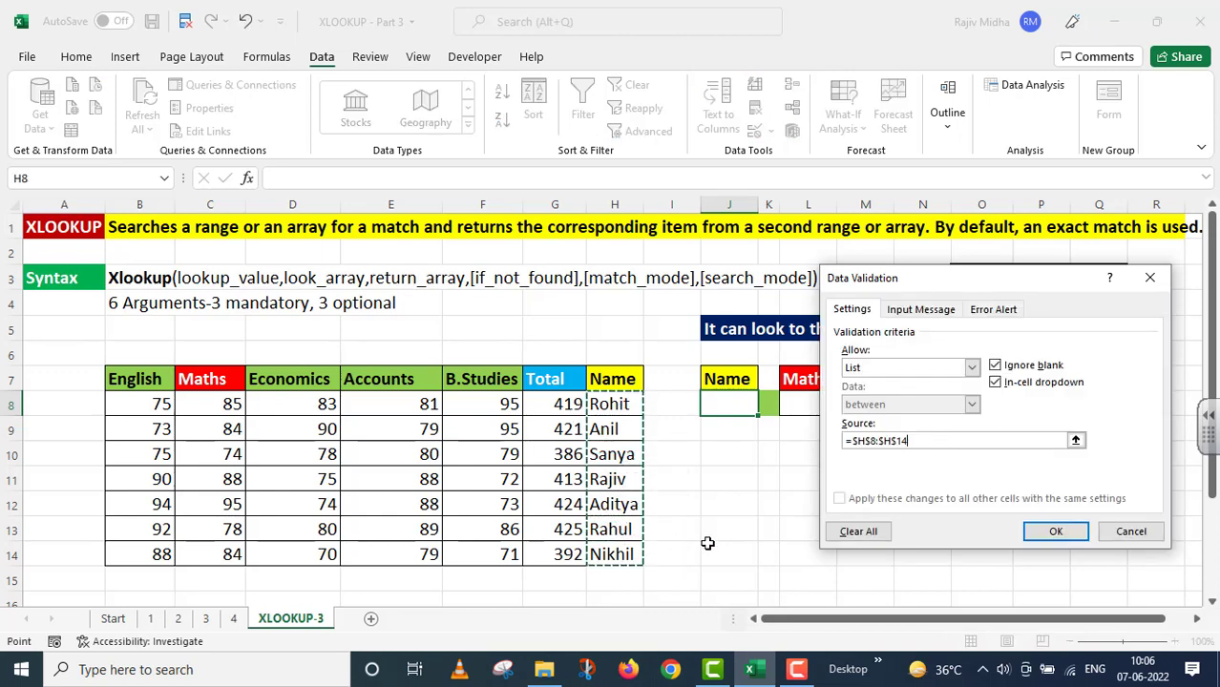
pyautogui.click(1056, 531)
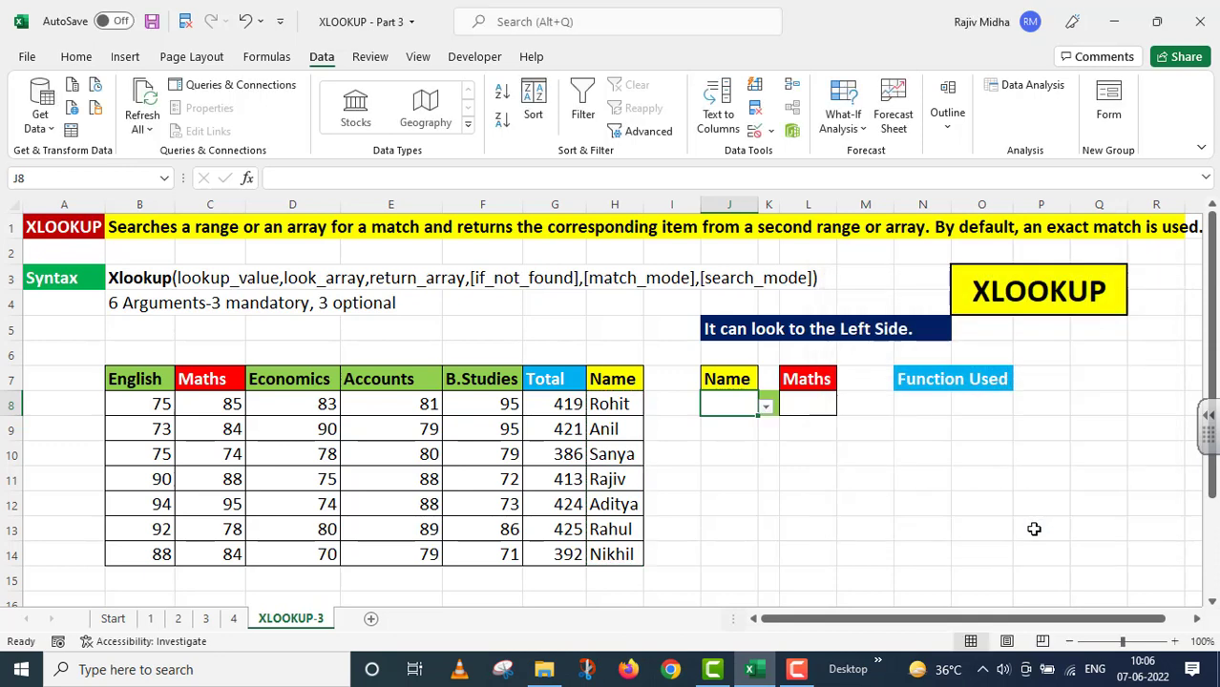
# Step: Choose the fourth student in J8's dropdown list and set the cell's font size to 16
pyautogui.click(765, 407)
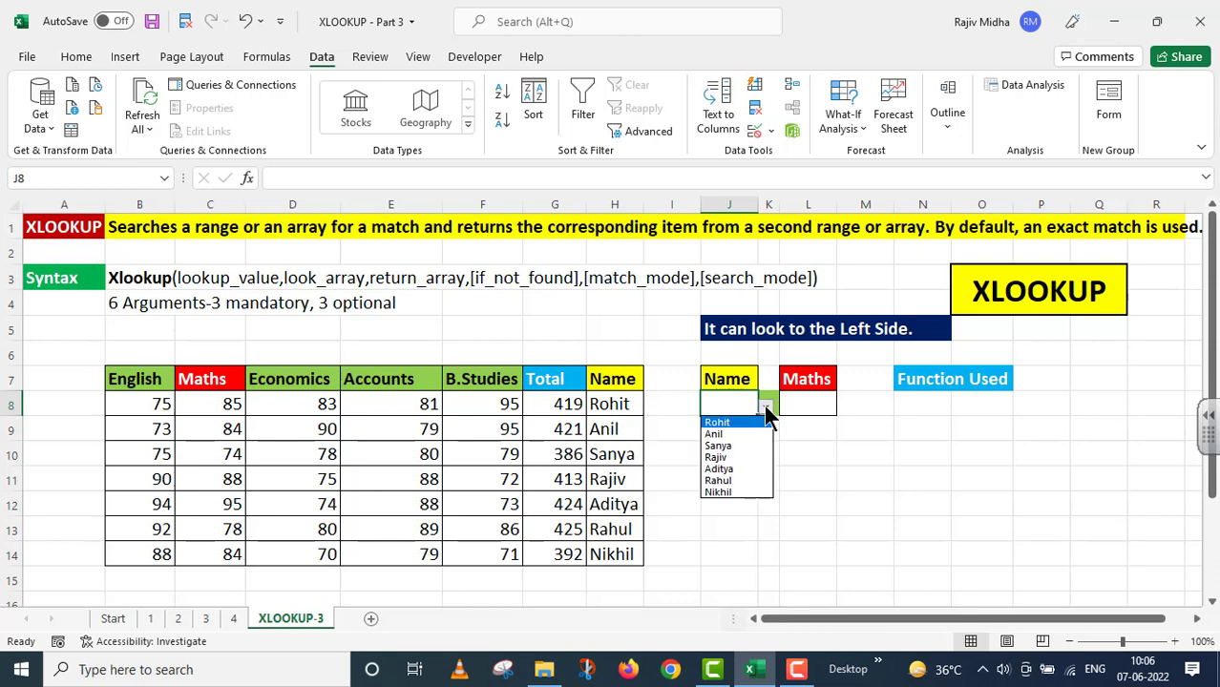
pyautogui.click(746, 457)
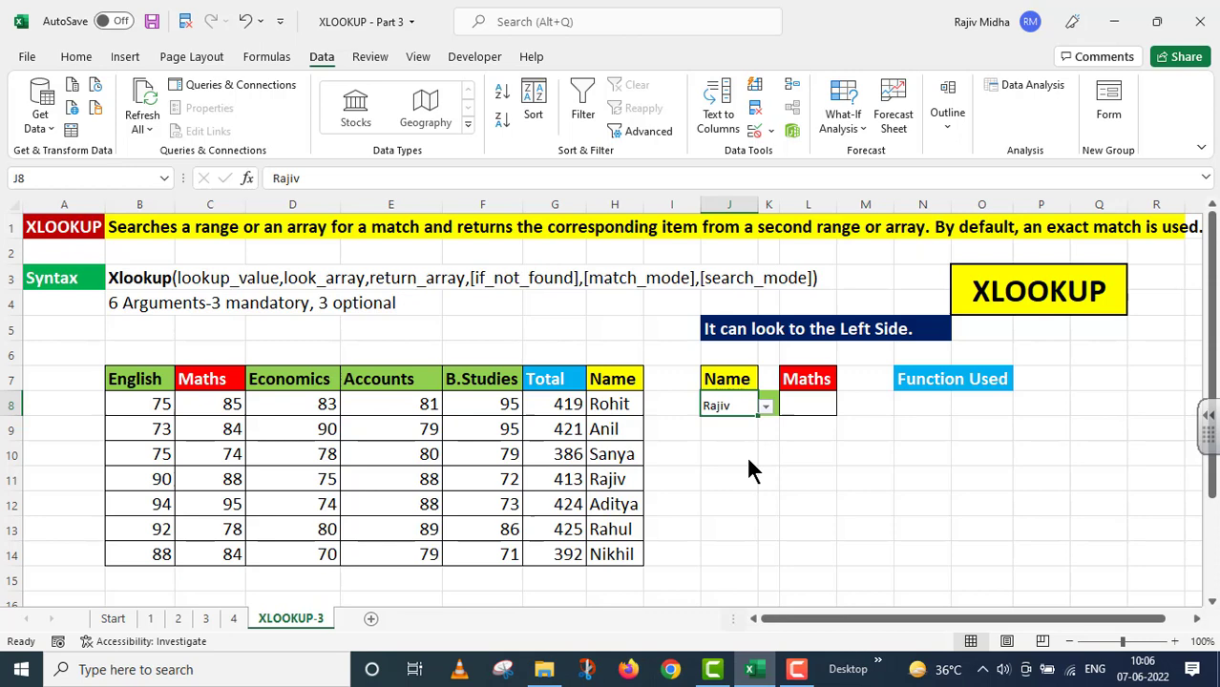
pyautogui.click(76, 57)
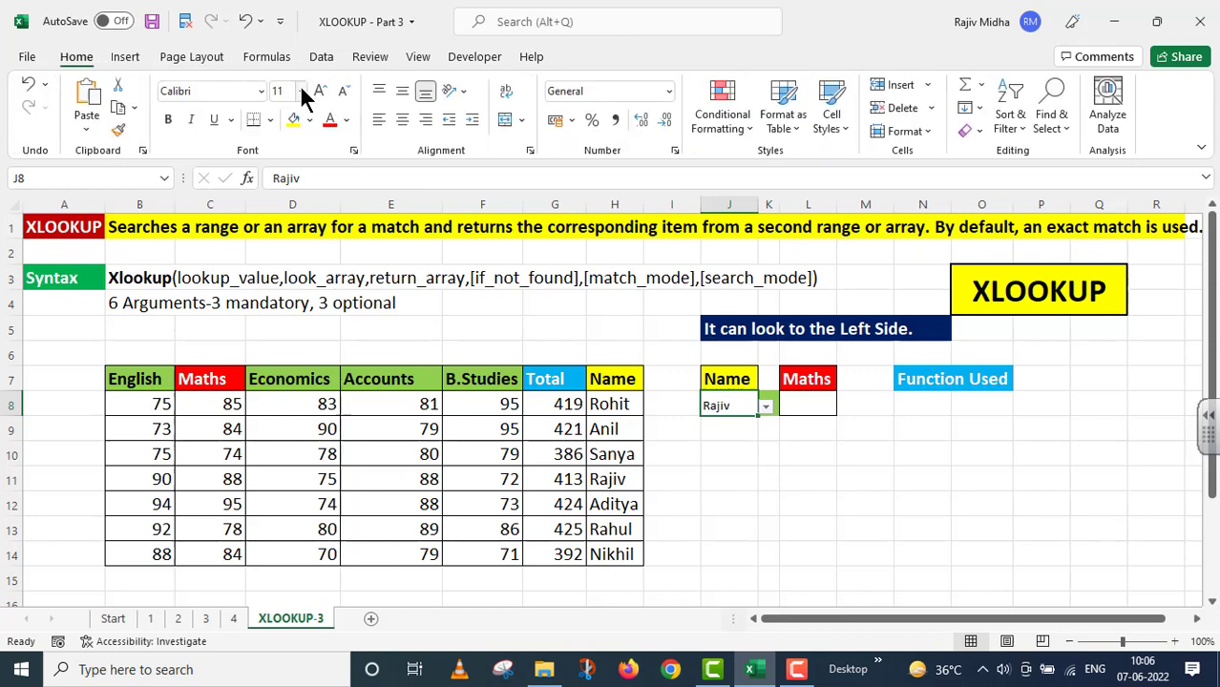
pyautogui.click(302, 92)
pyautogui.click(292, 240)
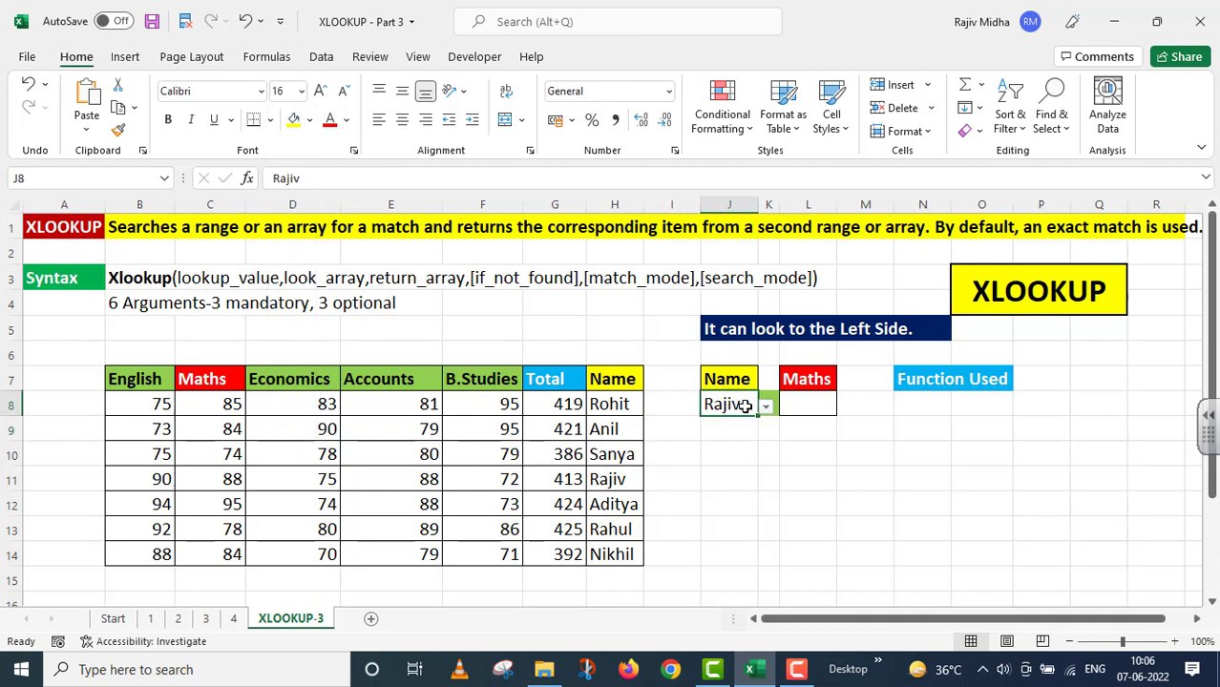
# Step: Switch J8 to the sixth student in the list and set the font size of Maths cell L8 to 16
pyautogui.click(766, 409)
pyautogui.click(731, 483)
pyautogui.click(802, 404)
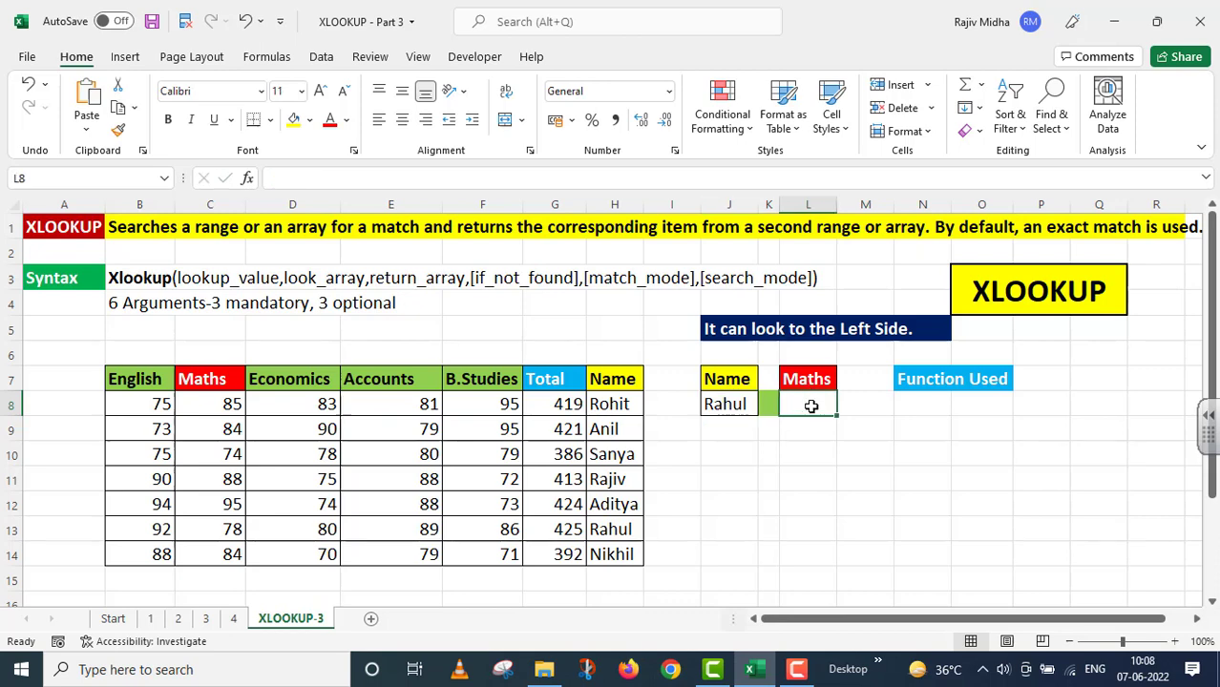
pyautogui.click(302, 91)
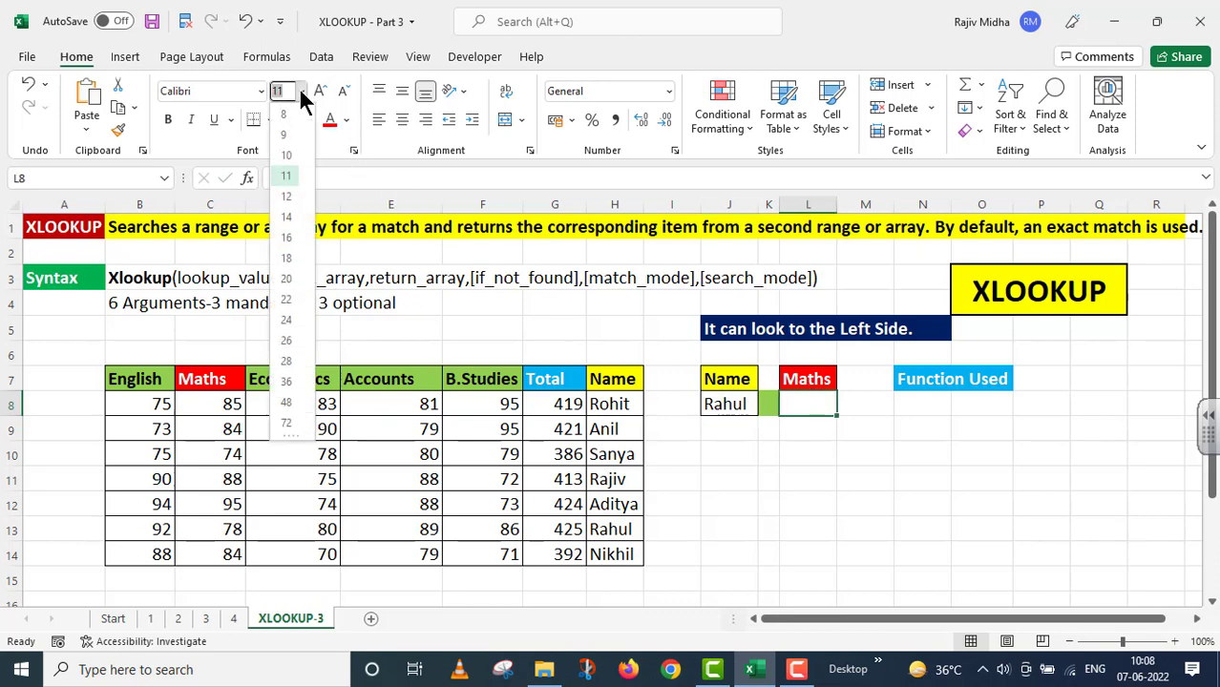
pyautogui.click(287, 238)
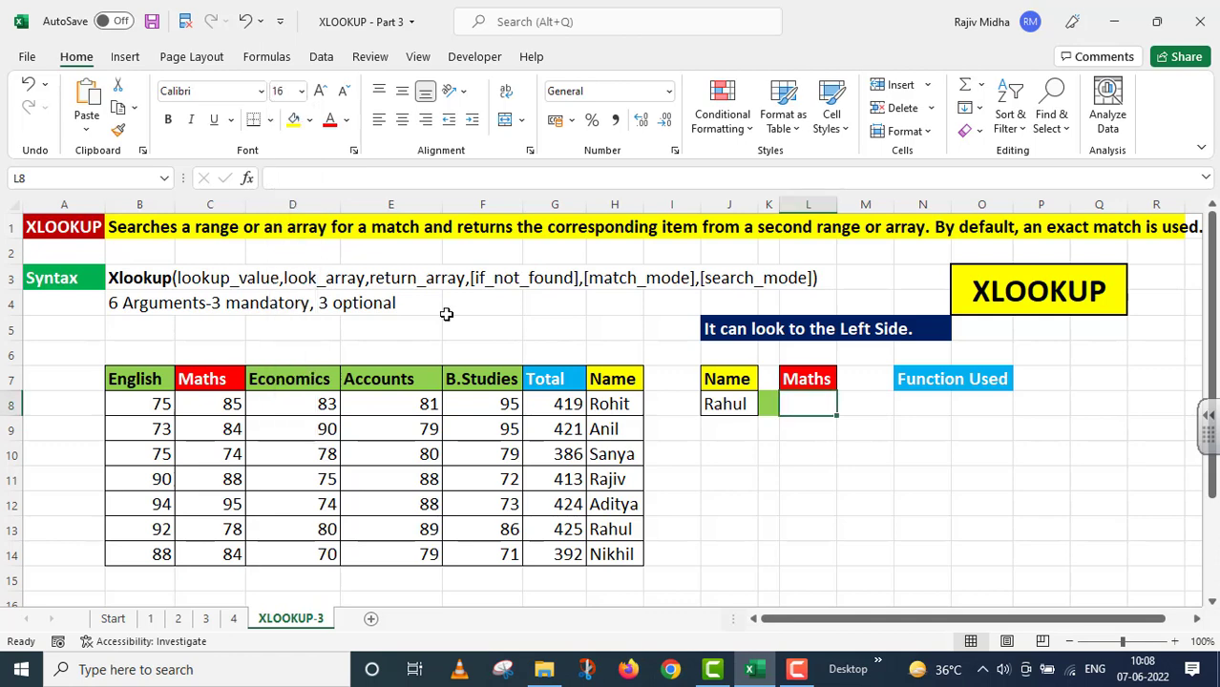
# Step: Enter =XLOOKUP(J8,H8:H14,C8:C14) in L8 to return the chosen student's Maths marks
pyautogui.doubleClick(800, 409)
pyautogui.write('=XL')
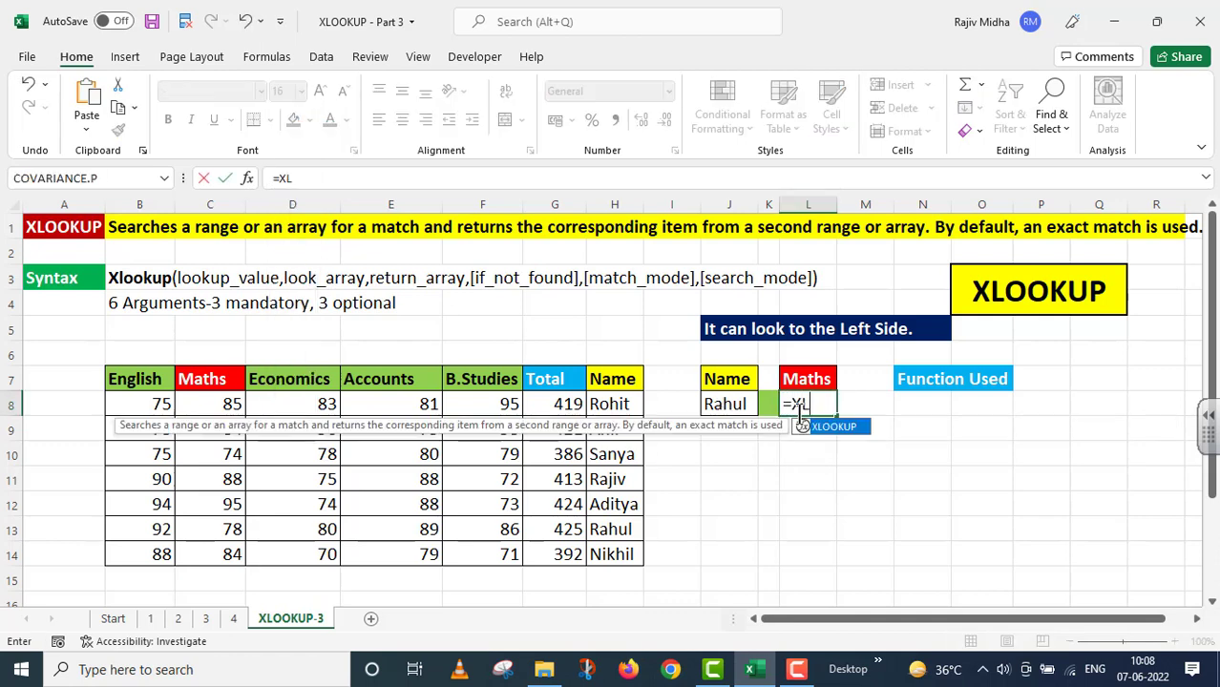
pyautogui.write('OOKUP(')
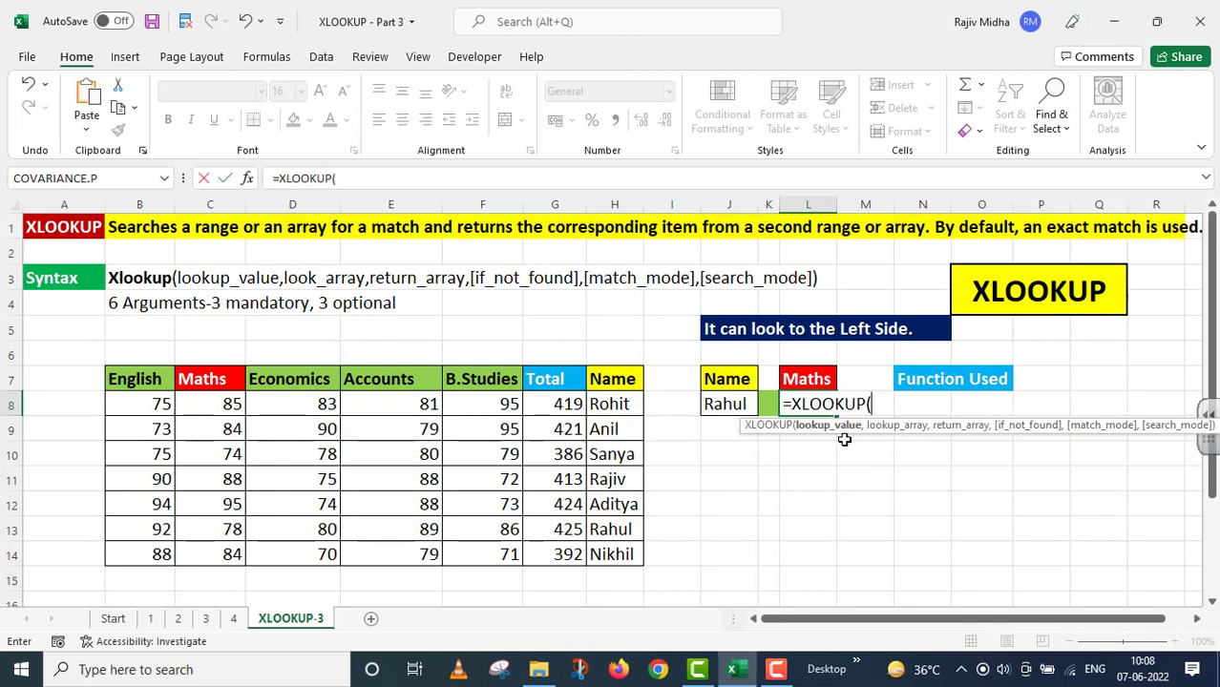
pyautogui.click(717, 405)
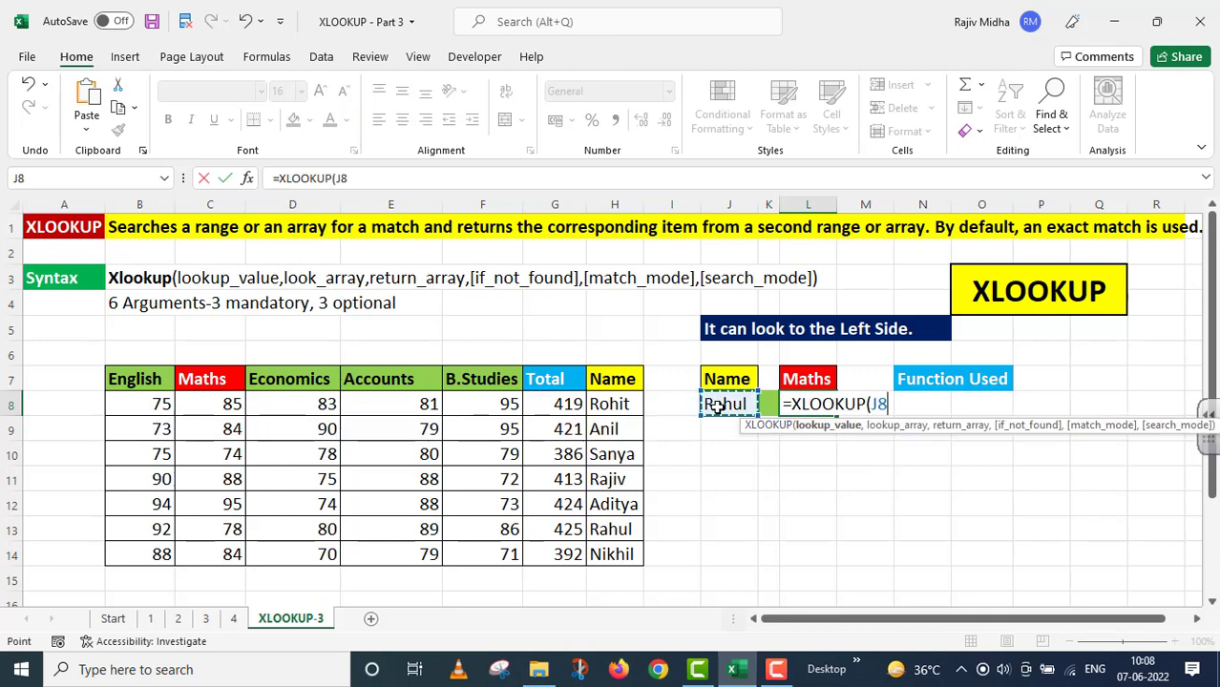
pyautogui.write(',')
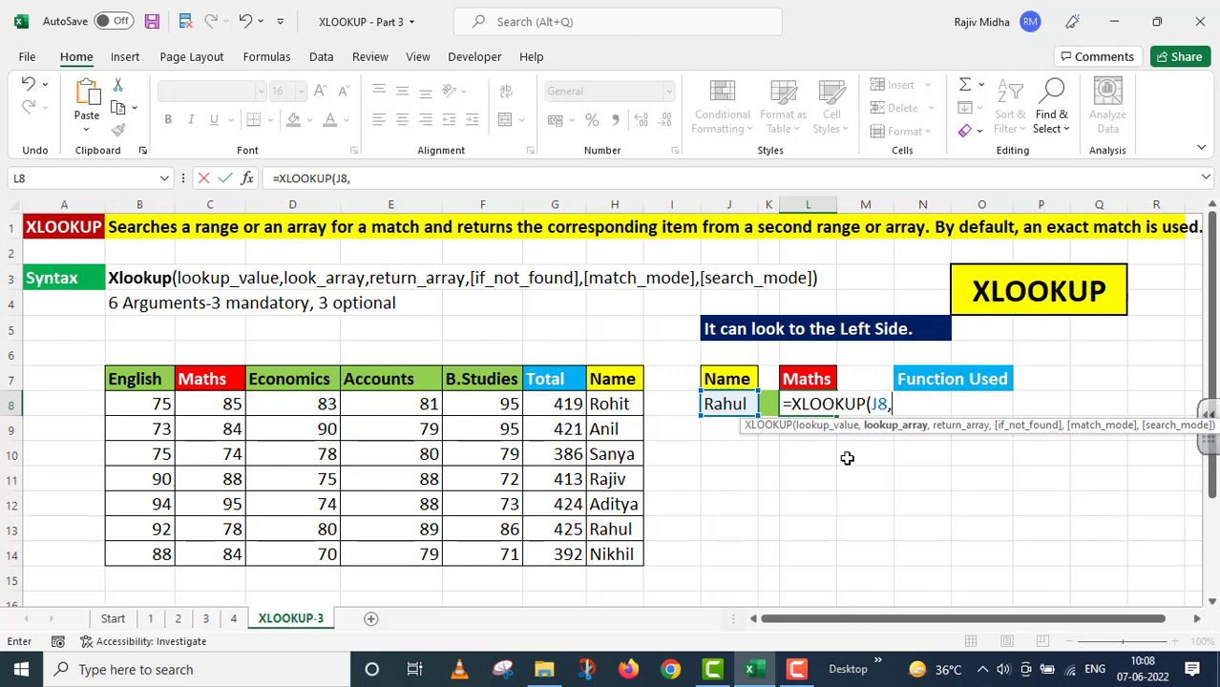
pyautogui.moveTo(622, 404); pyautogui.dragTo(626, 548)
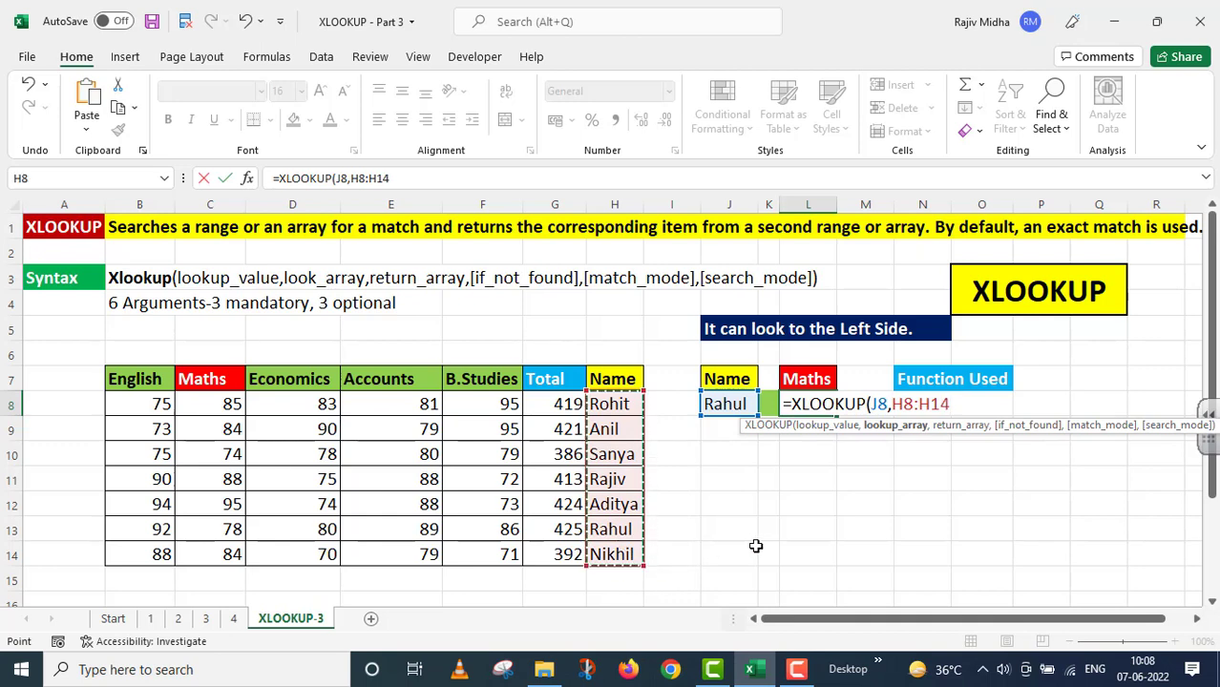
pyautogui.write(',')
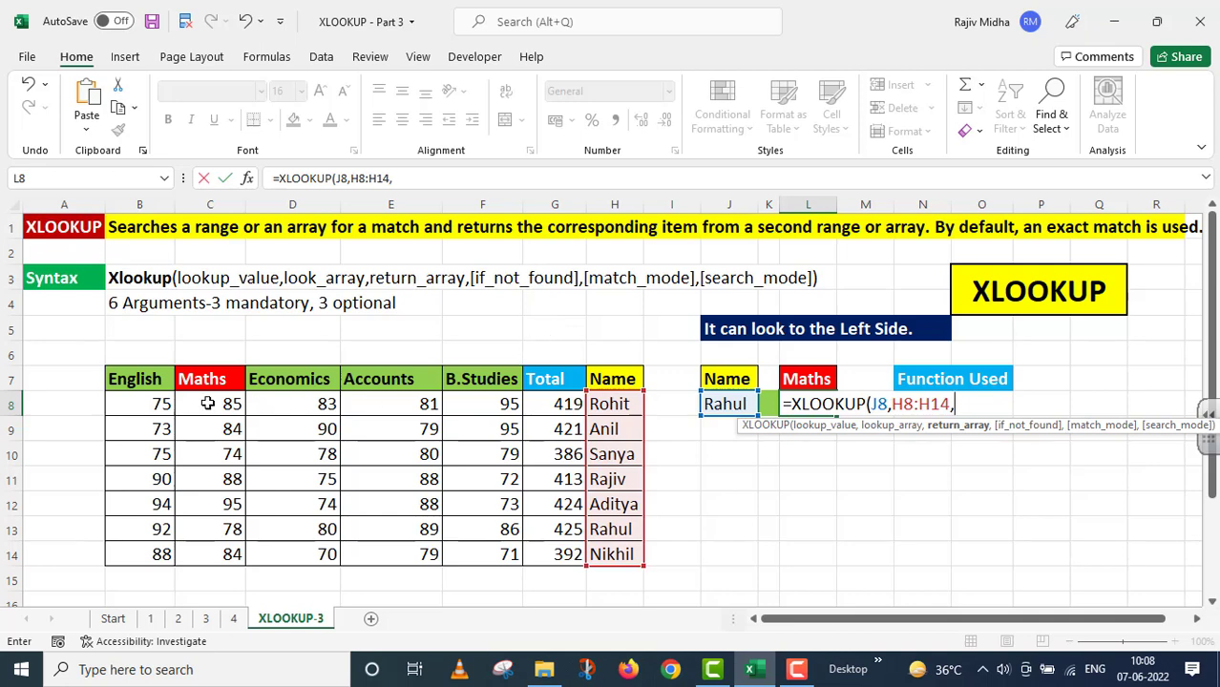
pyautogui.moveTo(208, 404); pyautogui.dragTo(204, 554)
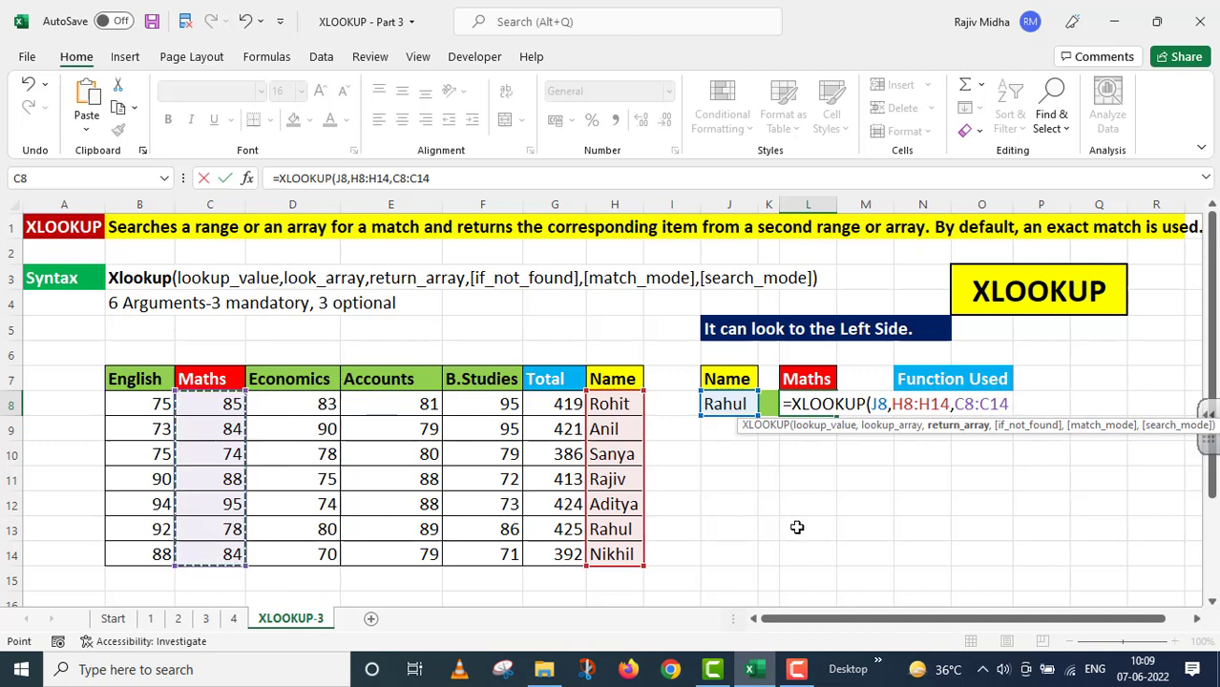
pyautogui.write(')')
pyautogui.press('Return')
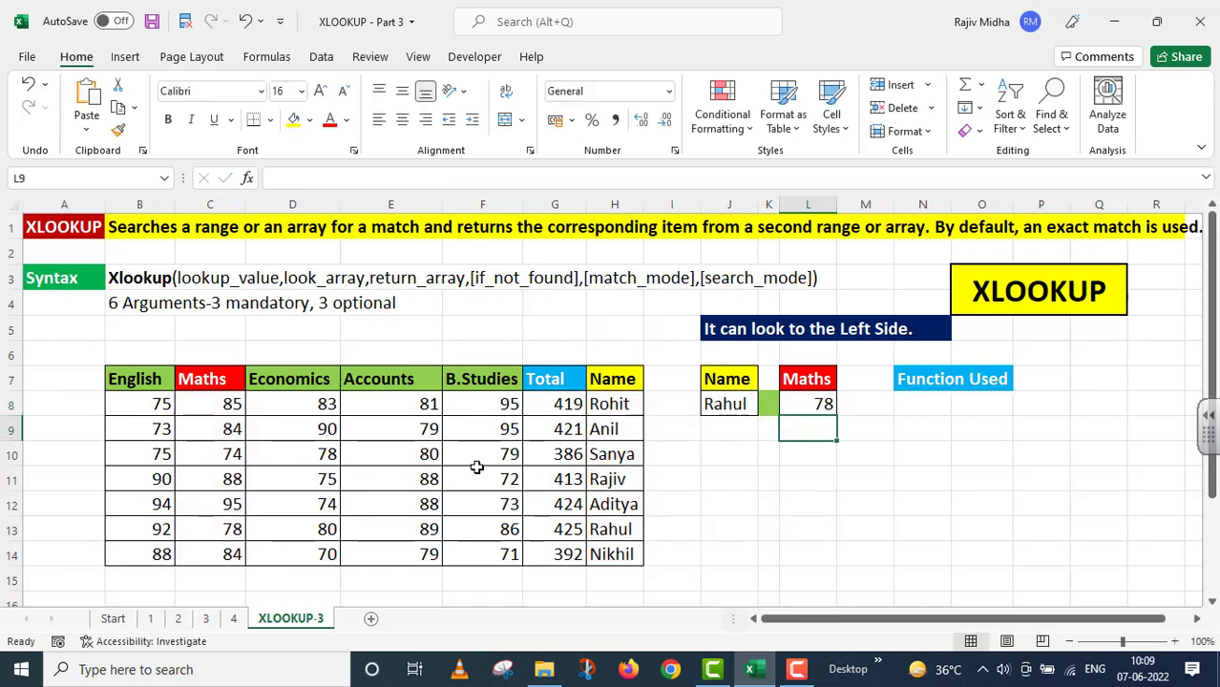
# Step: Check the lookup against the Maths column, choosing the first and finally the last student in J8's dropdown list
pyautogui.click(229, 529)
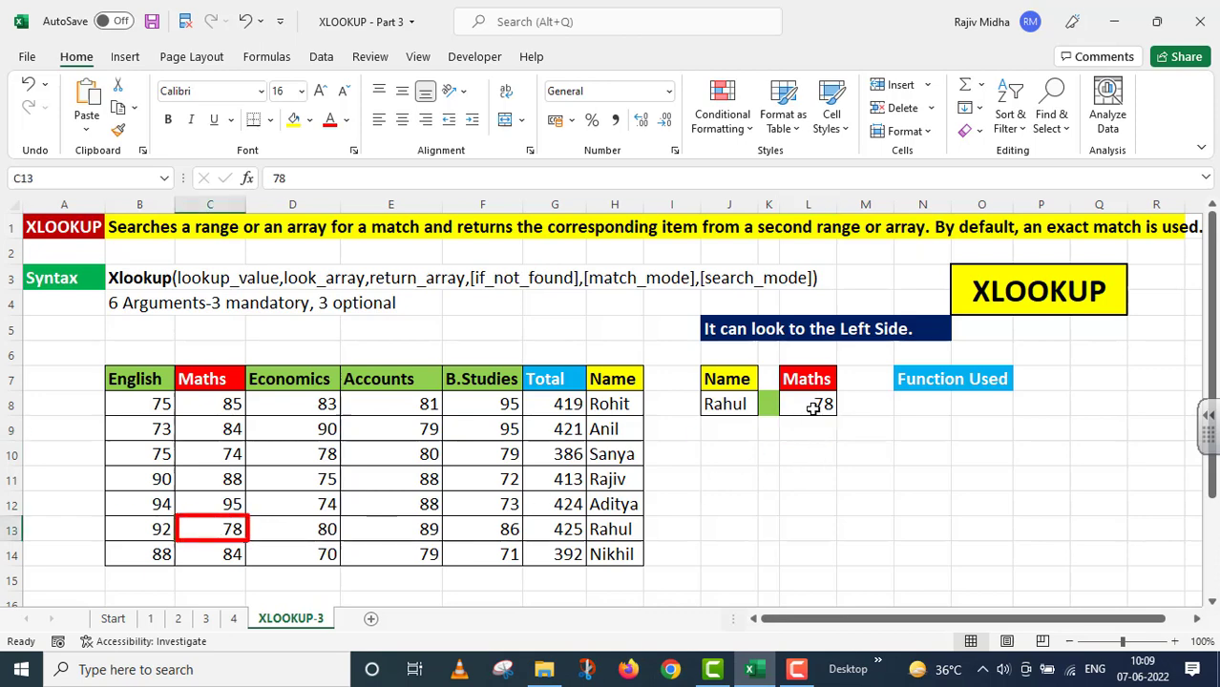
pyautogui.click(733, 407)
pyautogui.click(768, 406)
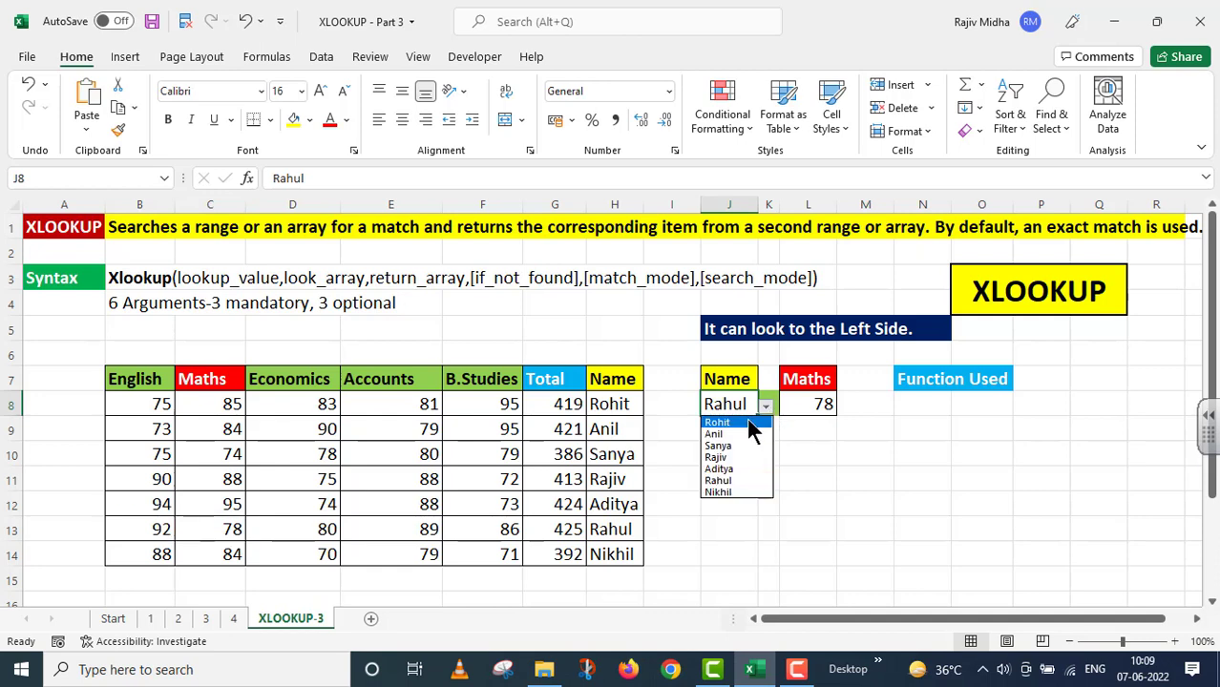
pyautogui.click(743, 420)
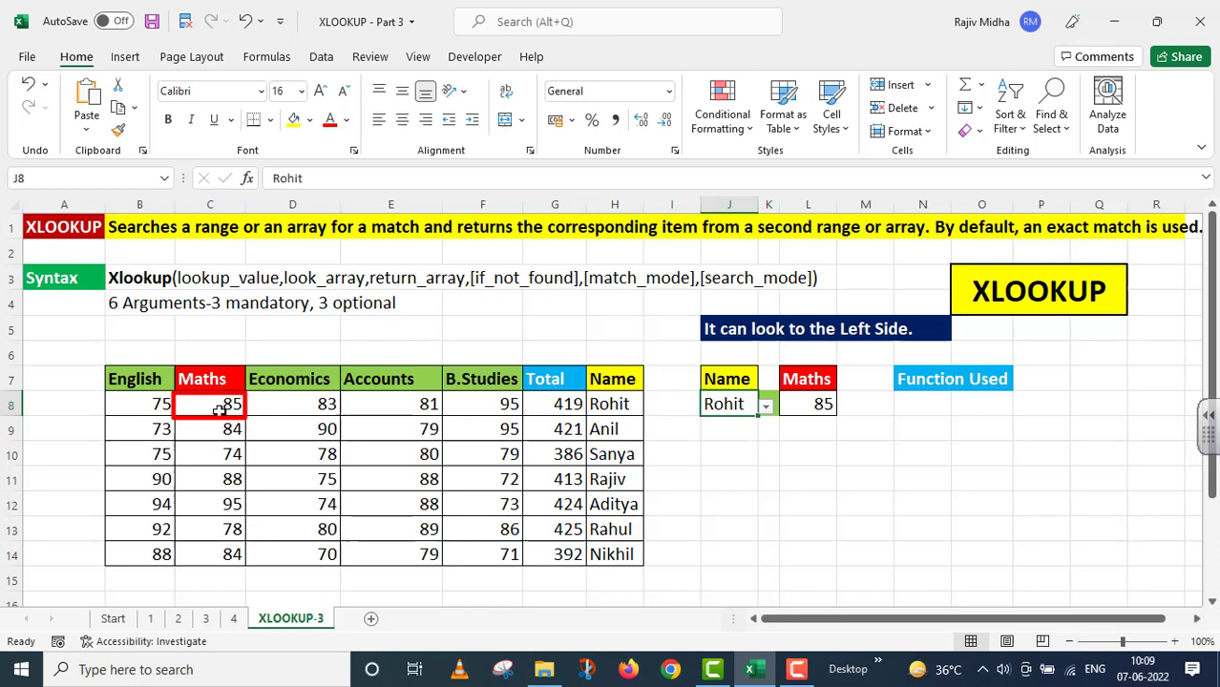
pyautogui.click(764, 407)
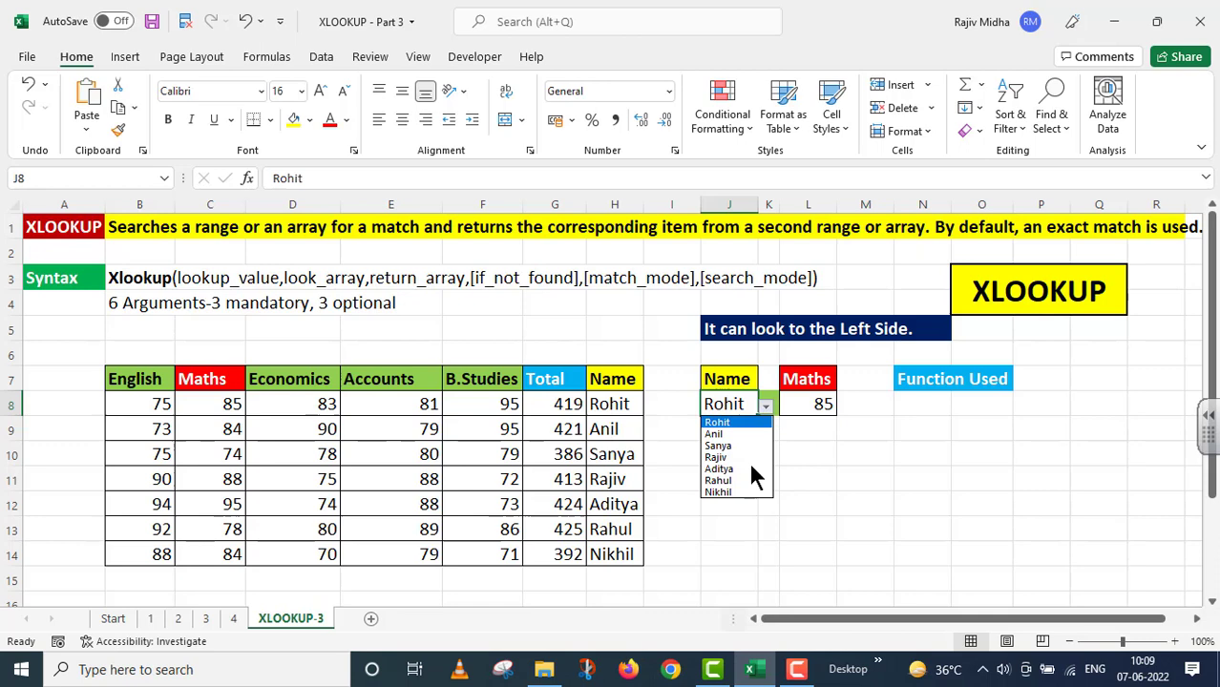
pyautogui.click(738, 494)
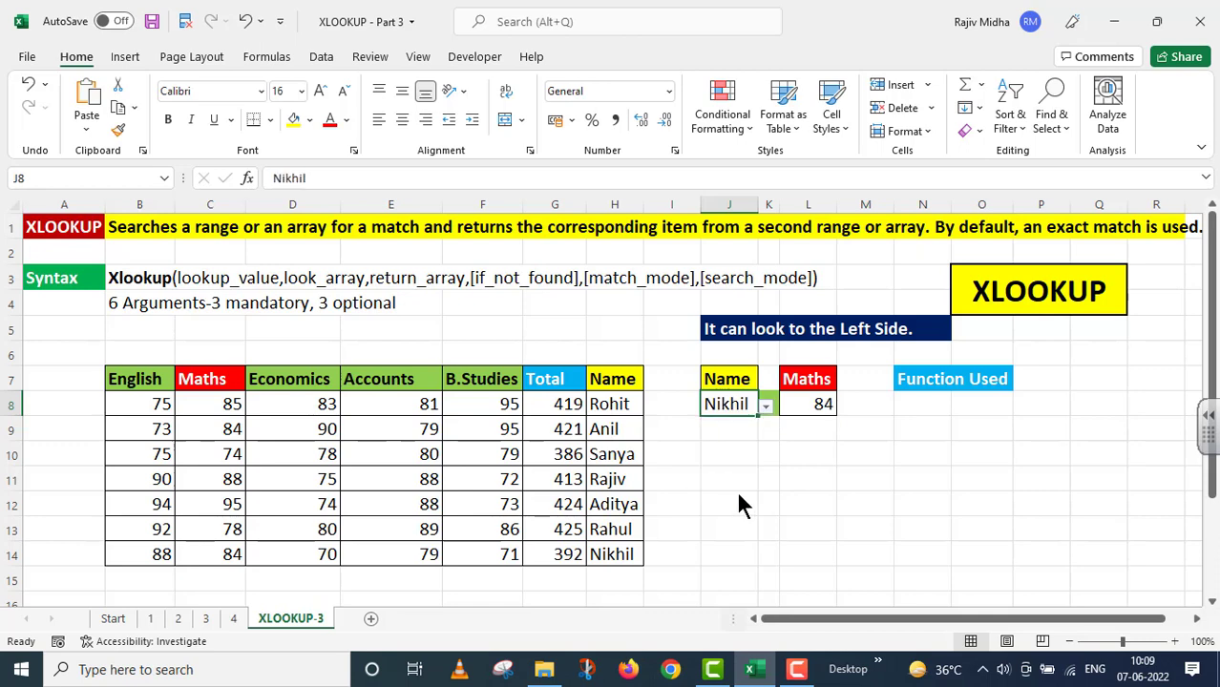
# Step: Copy L8's formula into N8 under Function Used as text with a leading apostrophe: '=XLOOKUP(J8,H8:H14,C8:C14)
pyautogui.click(821, 405)
pyautogui.moveTo(468, 183); pyautogui.dragTo(296, 339)
pyautogui.hotkey('ctrl', 'c')
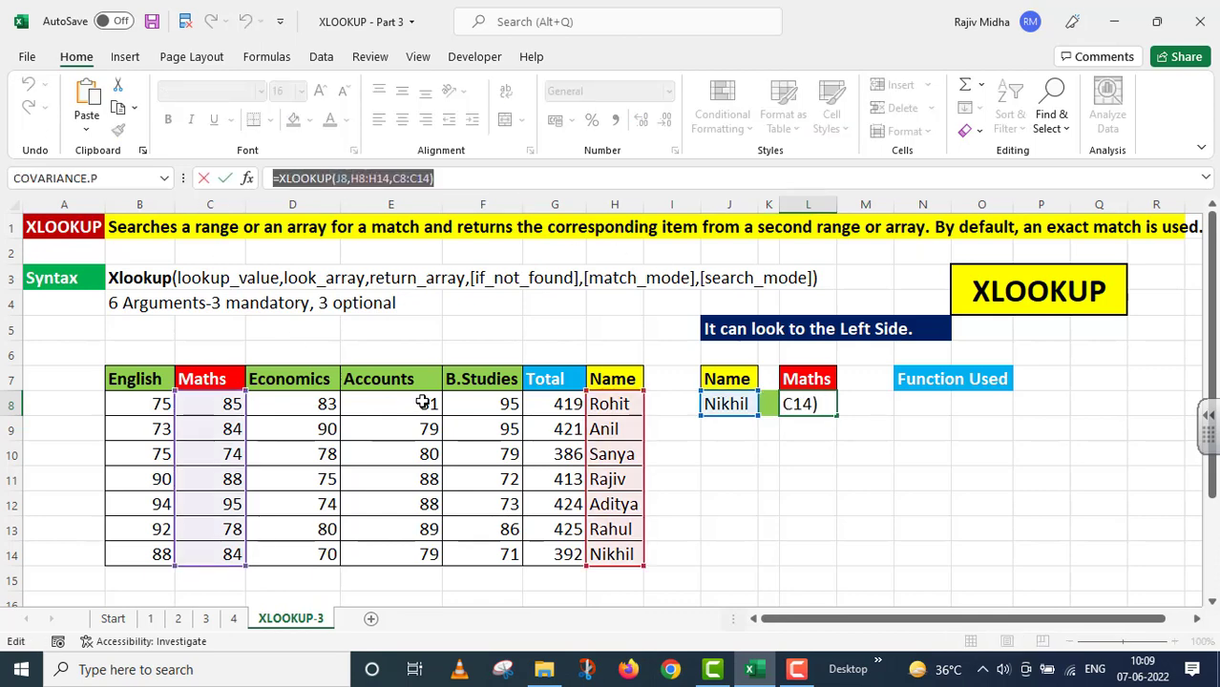
pyautogui.press('Return')
pyautogui.click(920, 405)
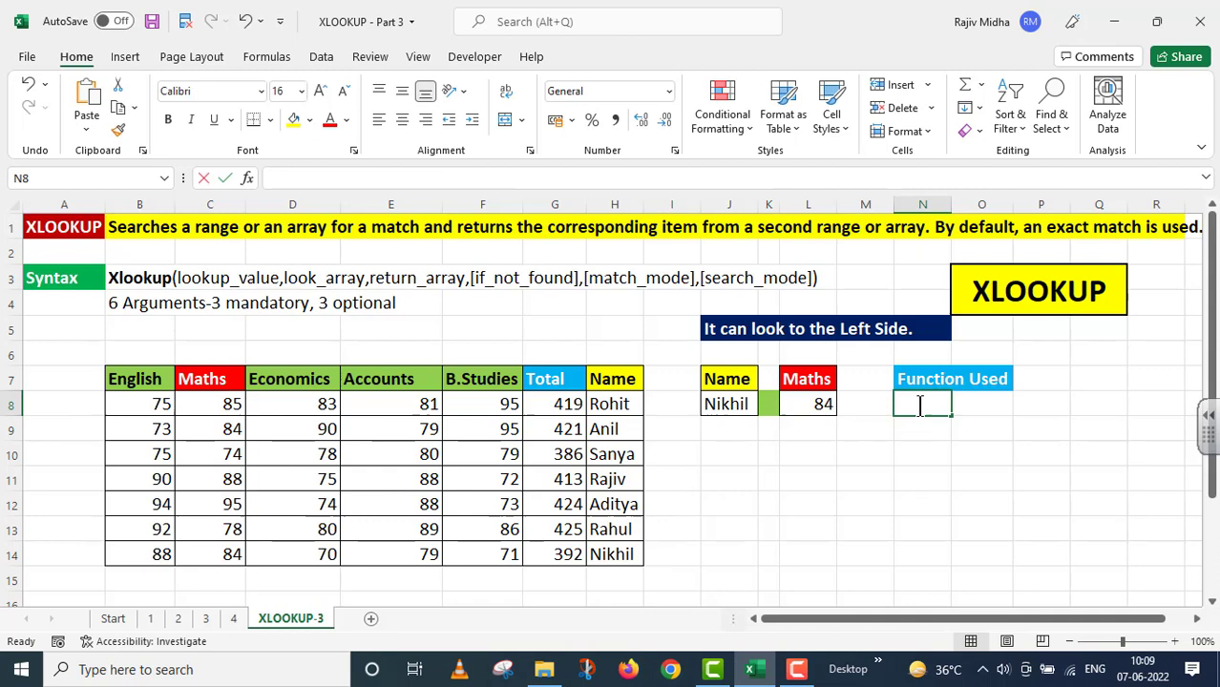
pyautogui.hotkey('ctrl', 'v')
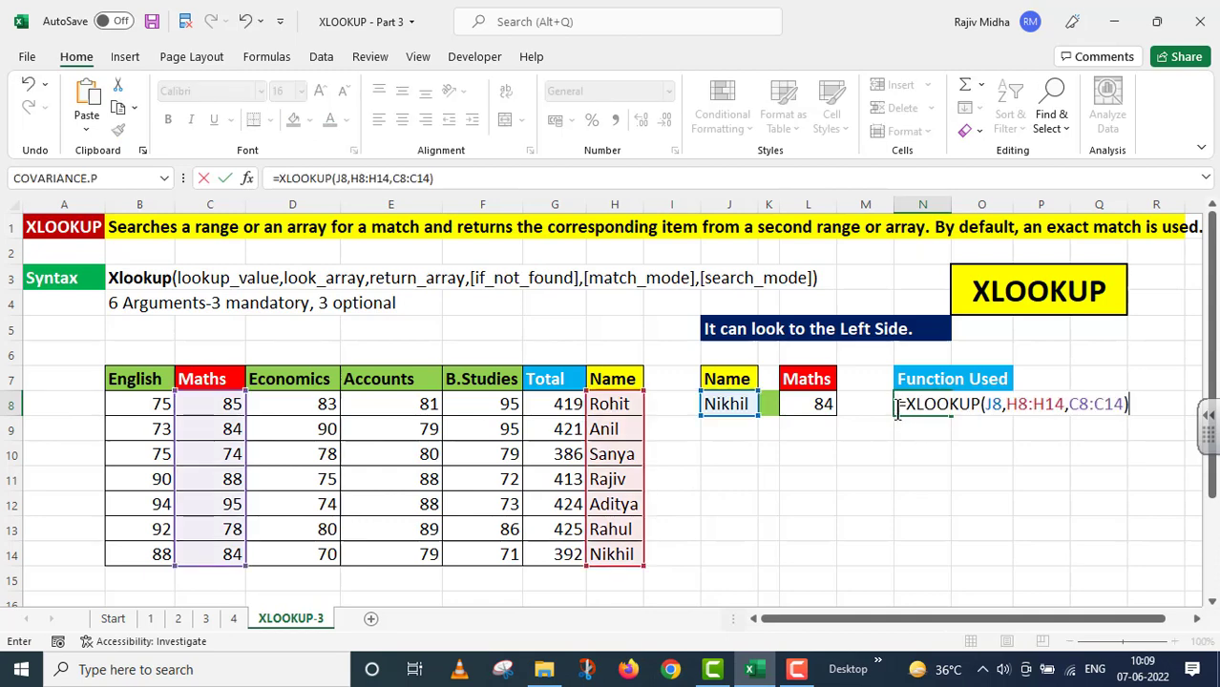
pyautogui.click(895, 406)
pyautogui.write("'")
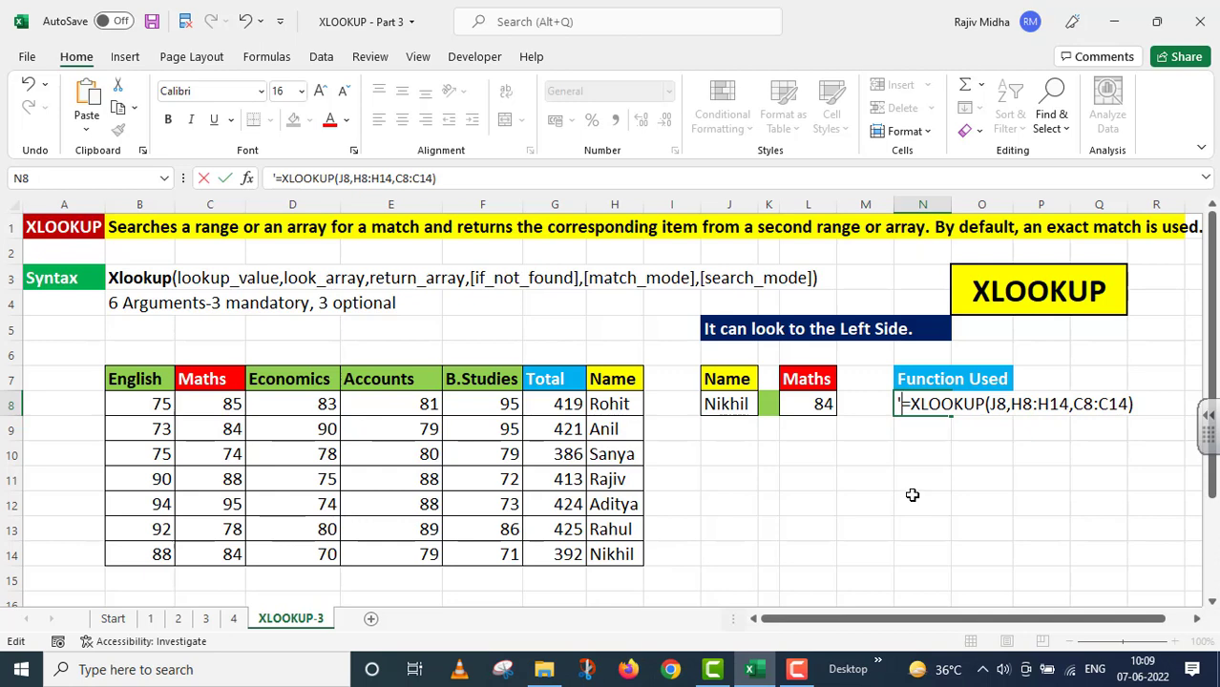
pyautogui.click(859, 501)
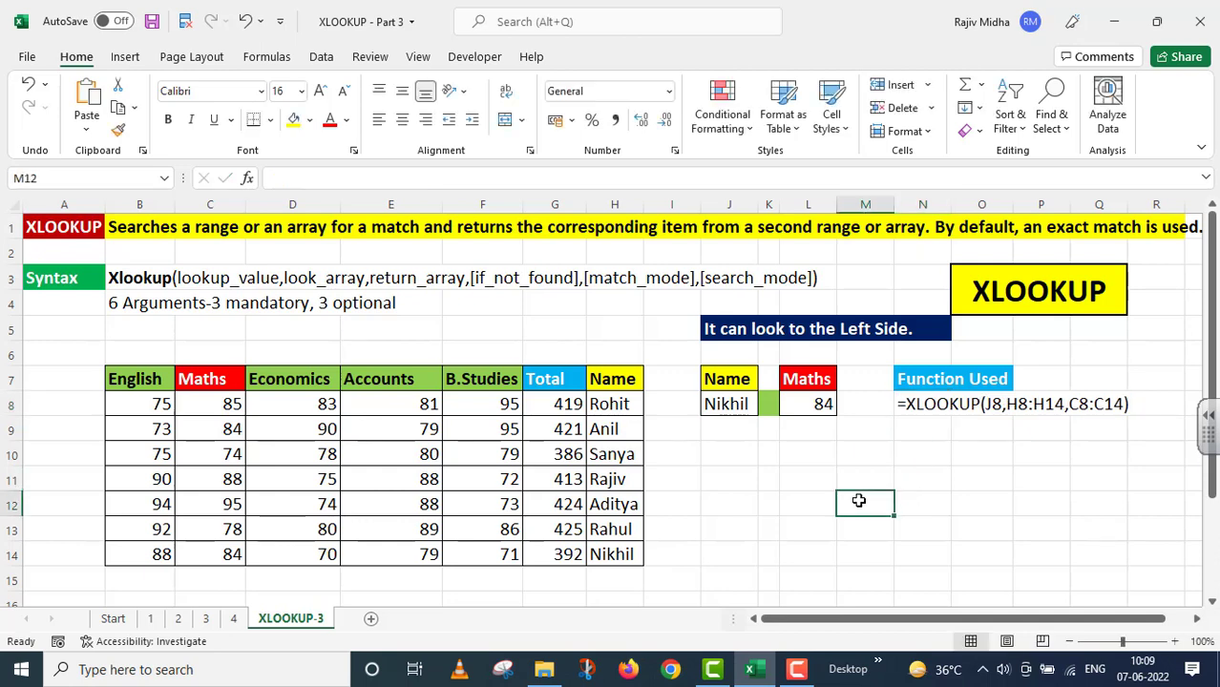
# Step: Enter =VLOOKUP(J8,B8:H14,2) in M12 to try the same leftward Maths lookup with VLOOKUP
pyautogui.write('=')
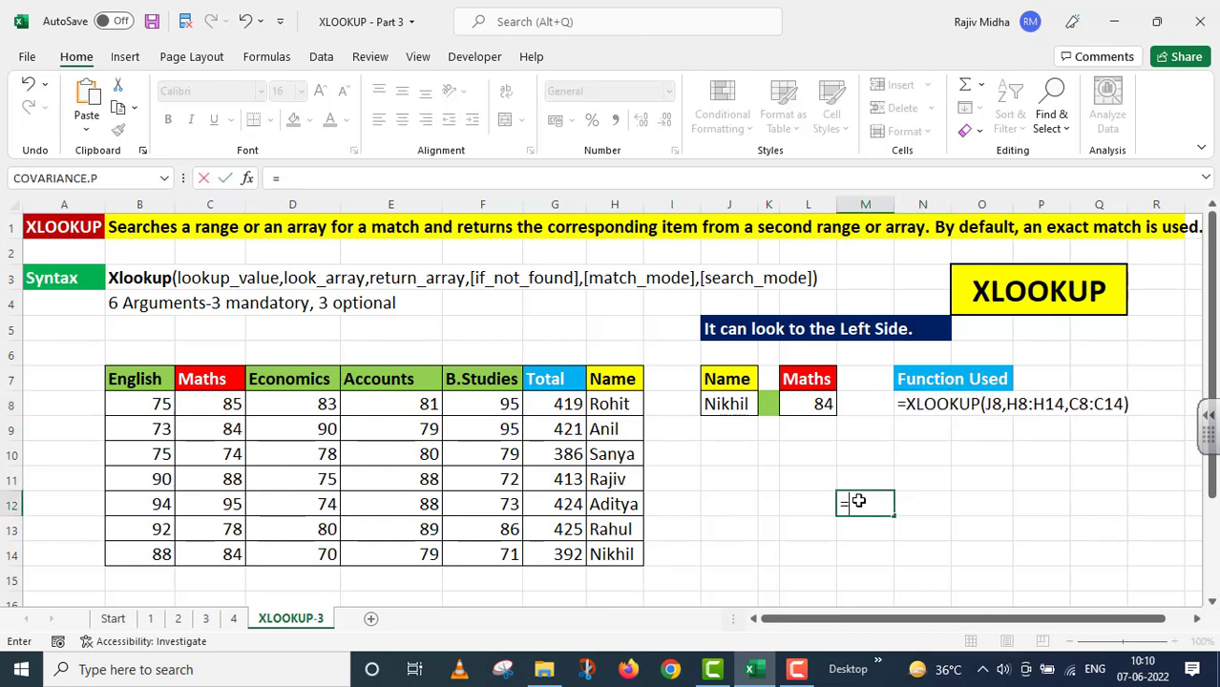
pyautogui.write('VLOOKU')
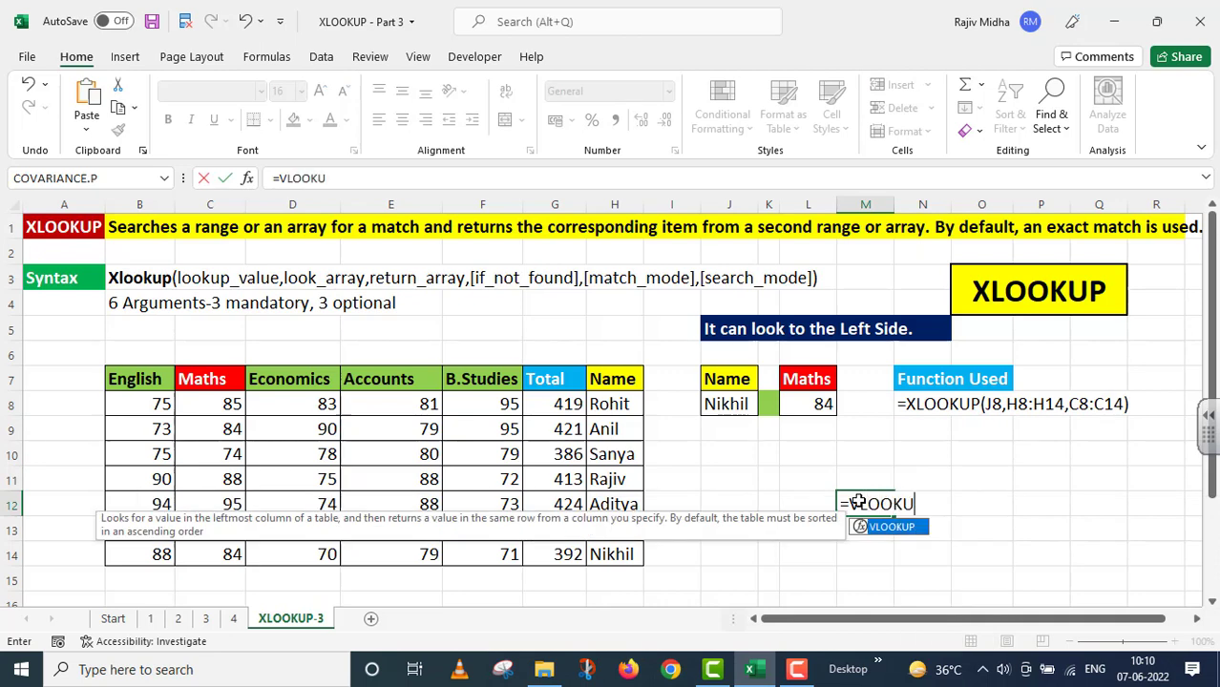
pyautogui.write('P(')
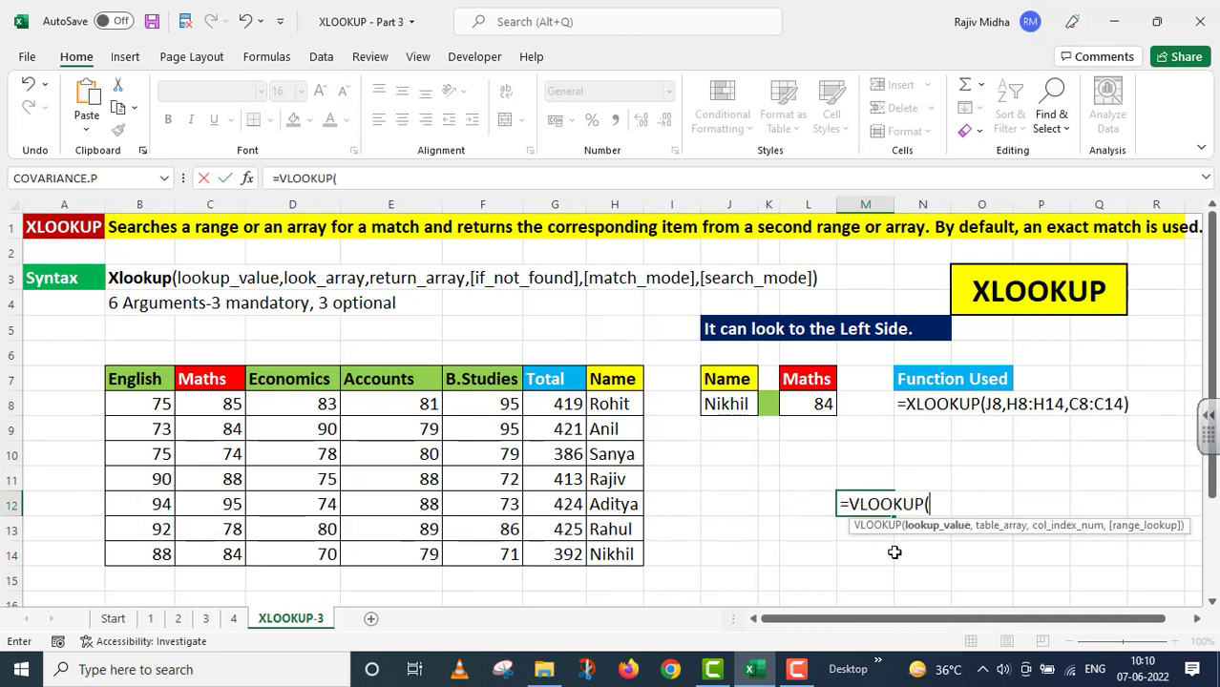
pyautogui.click(718, 404)
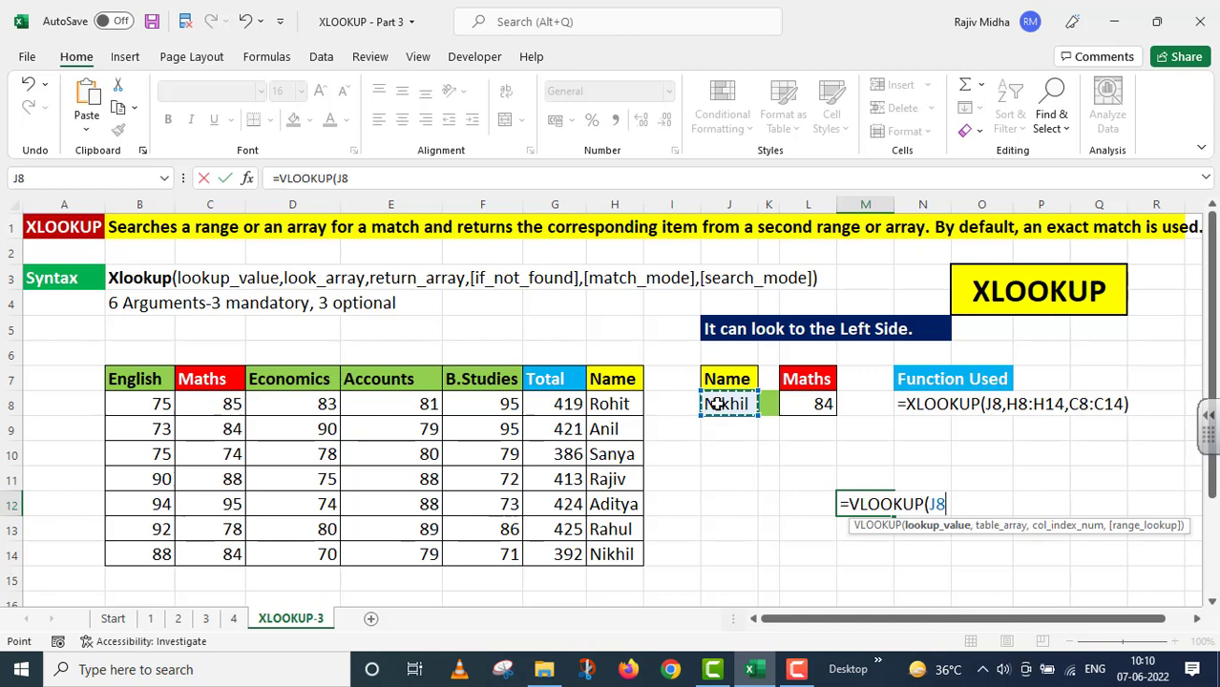
pyautogui.write(',')
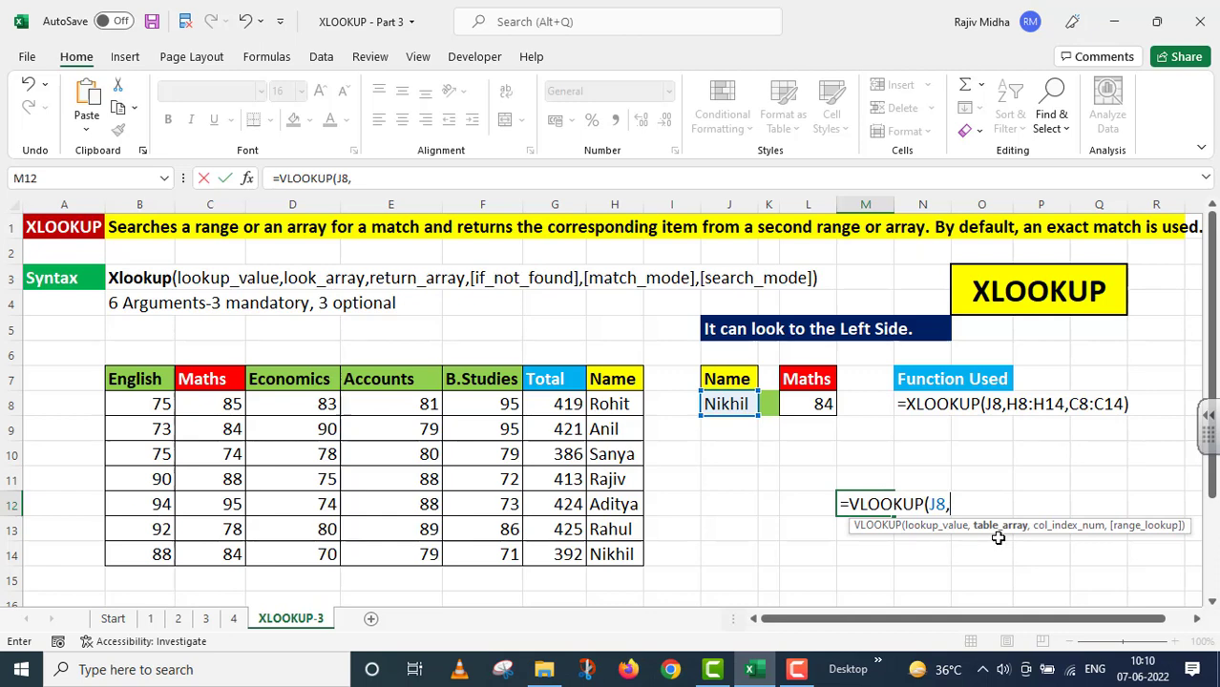
pyautogui.moveTo(149, 406); pyautogui.dragTo(588, 556)
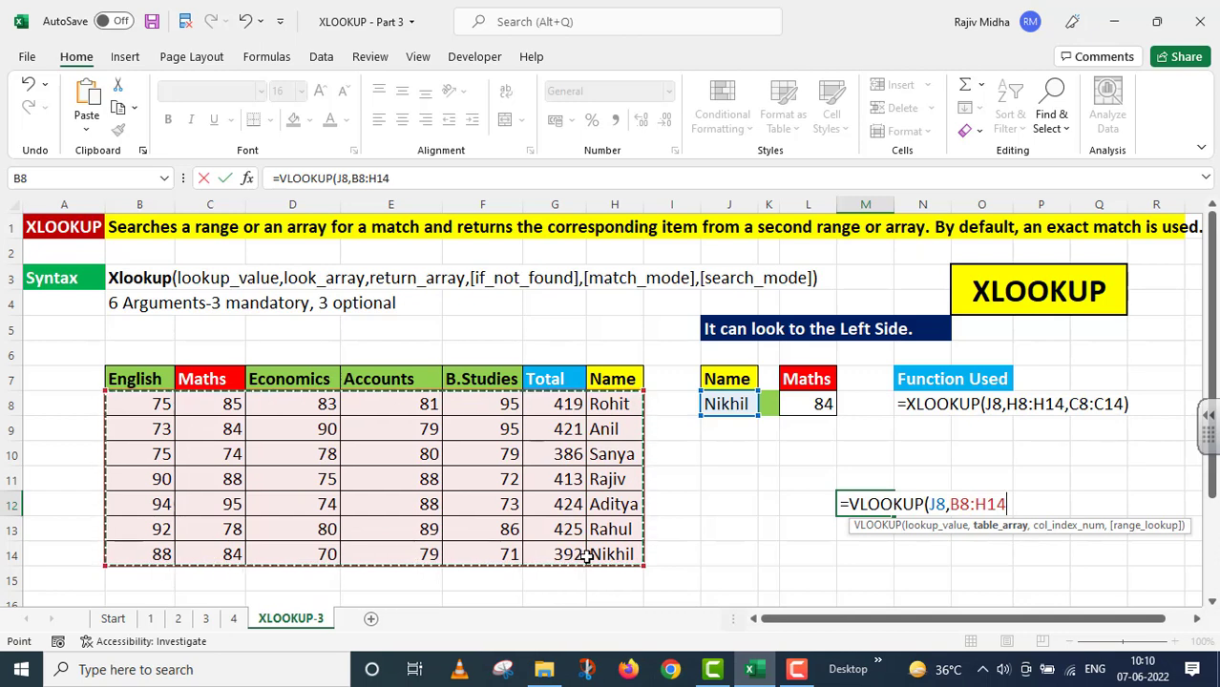
pyautogui.write(',2')
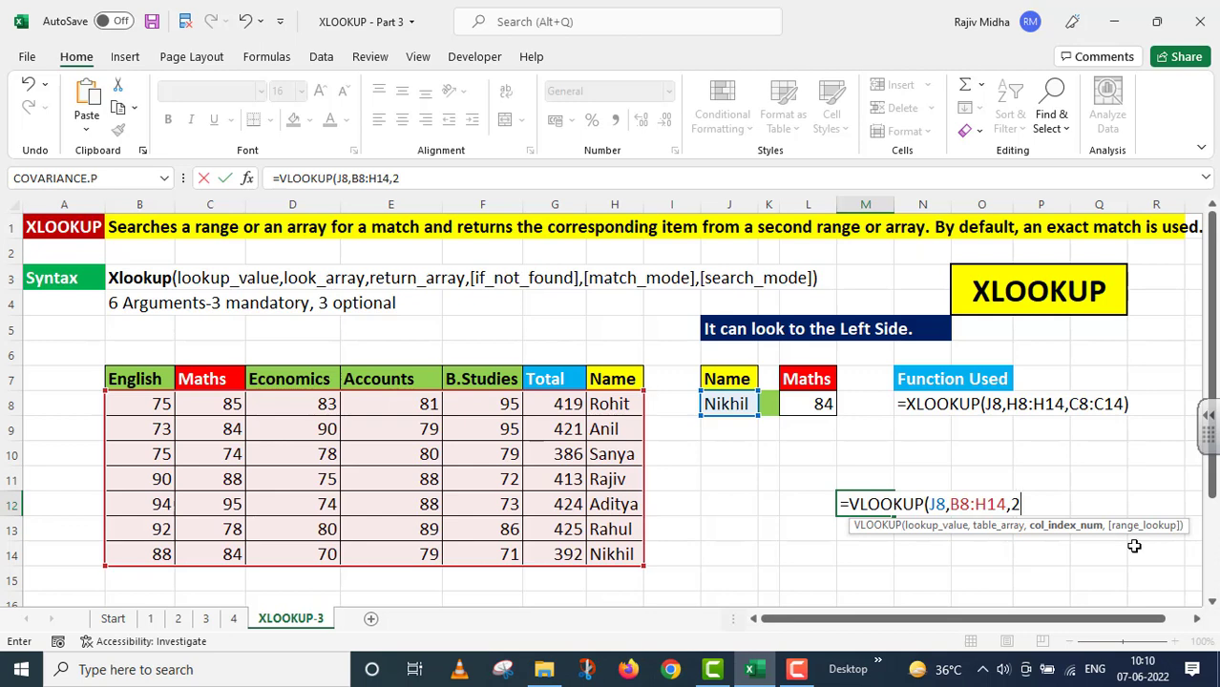
pyautogui.write(')')
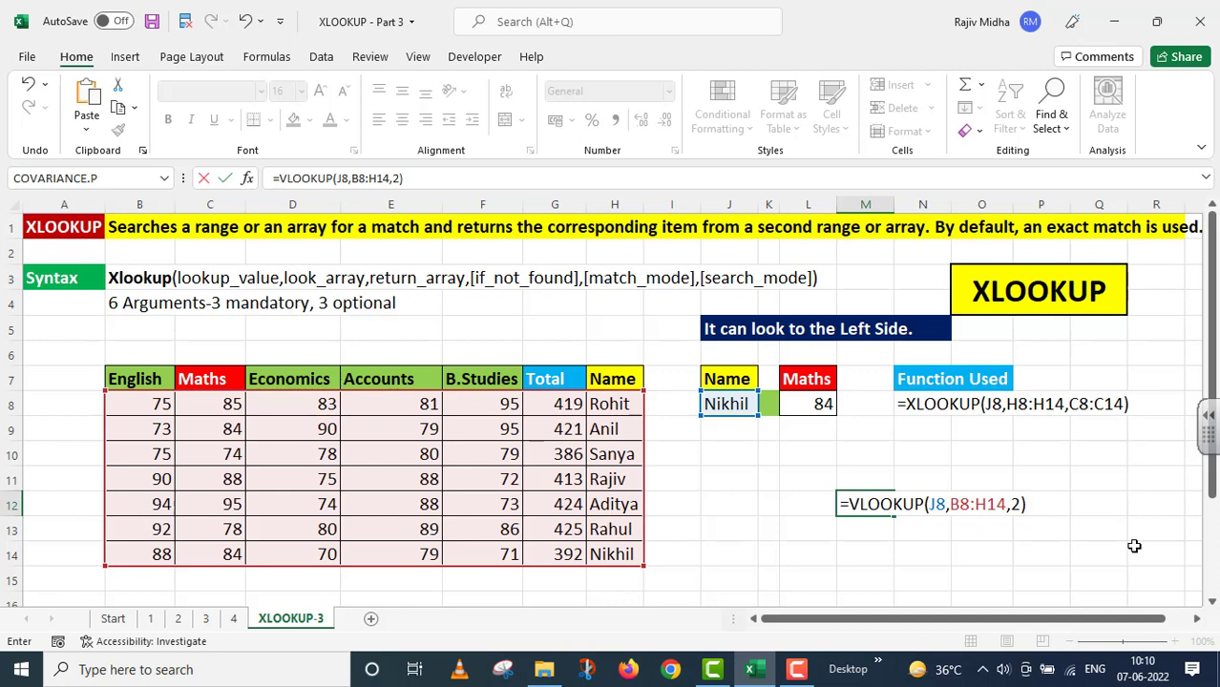
pyautogui.press('Return')
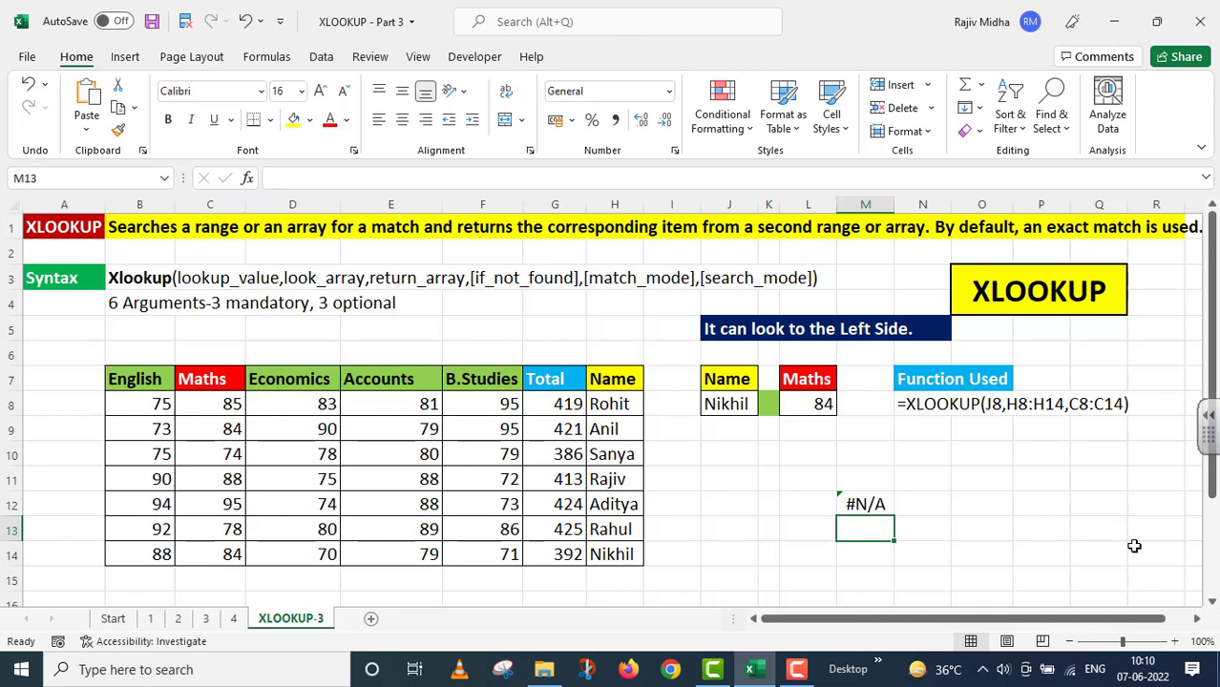
# Step: Copy M12's formula into N12 as text with a leading apostrophe: '=VLOOKUP(J8,B8:H14,2)
pyautogui.click(858, 508)
pyautogui.moveTo(467, 179); pyautogui.dragTo(273, 181)
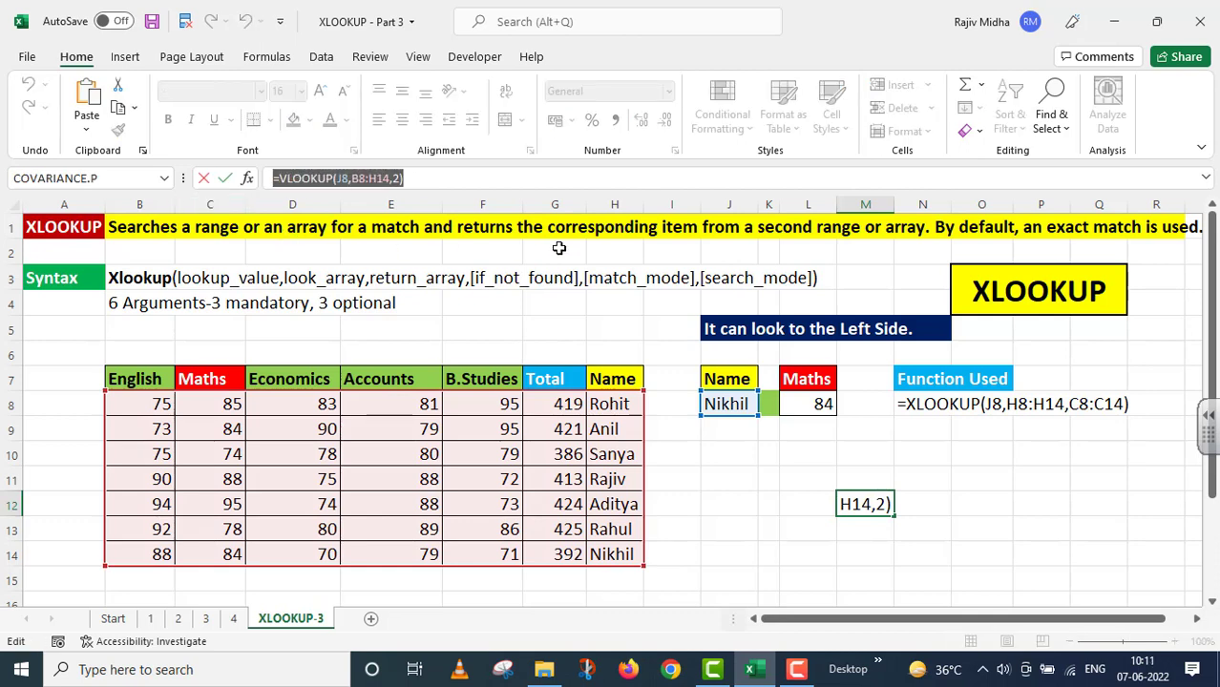
pyautogui.press('Return')
pyautogui.doubleClick(933, 503)
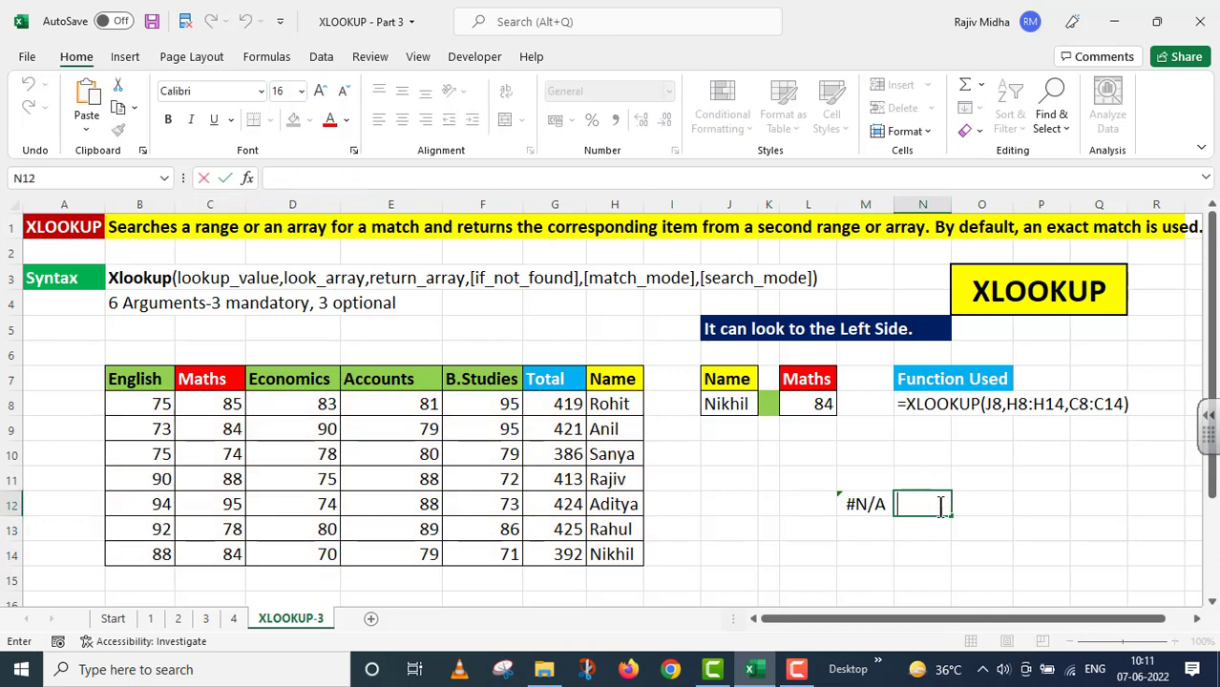
pyautogui.hotkey('ctrl', 'v')
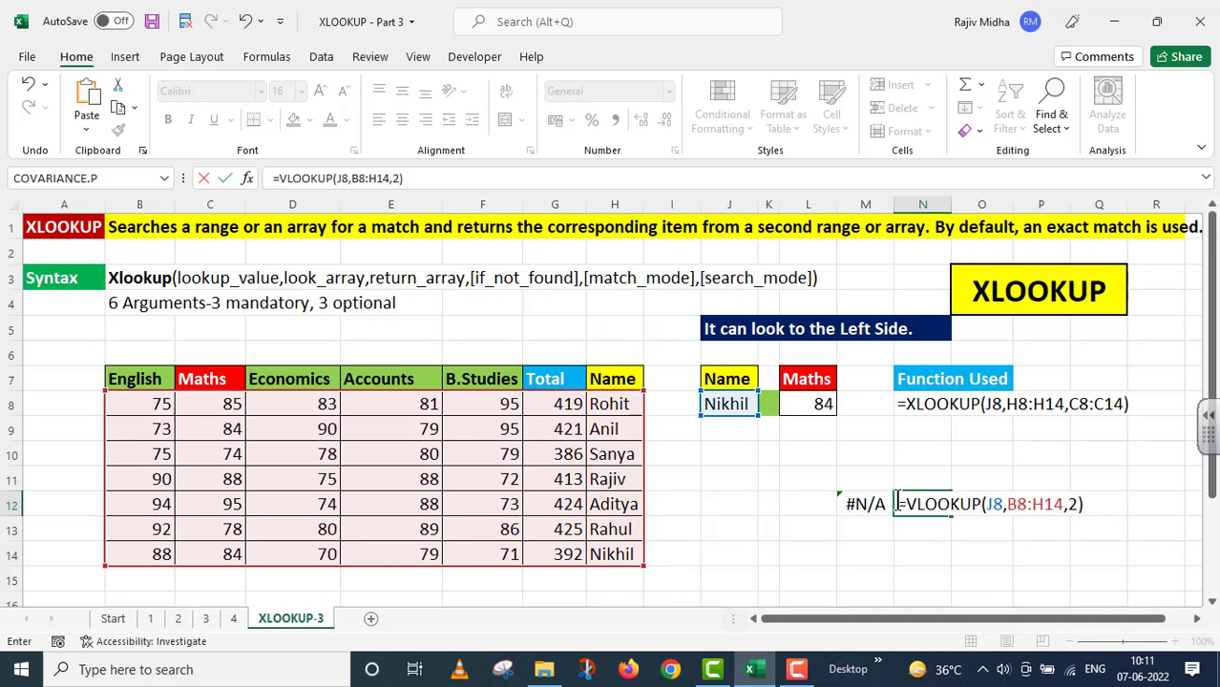
pyautogui.write("'")
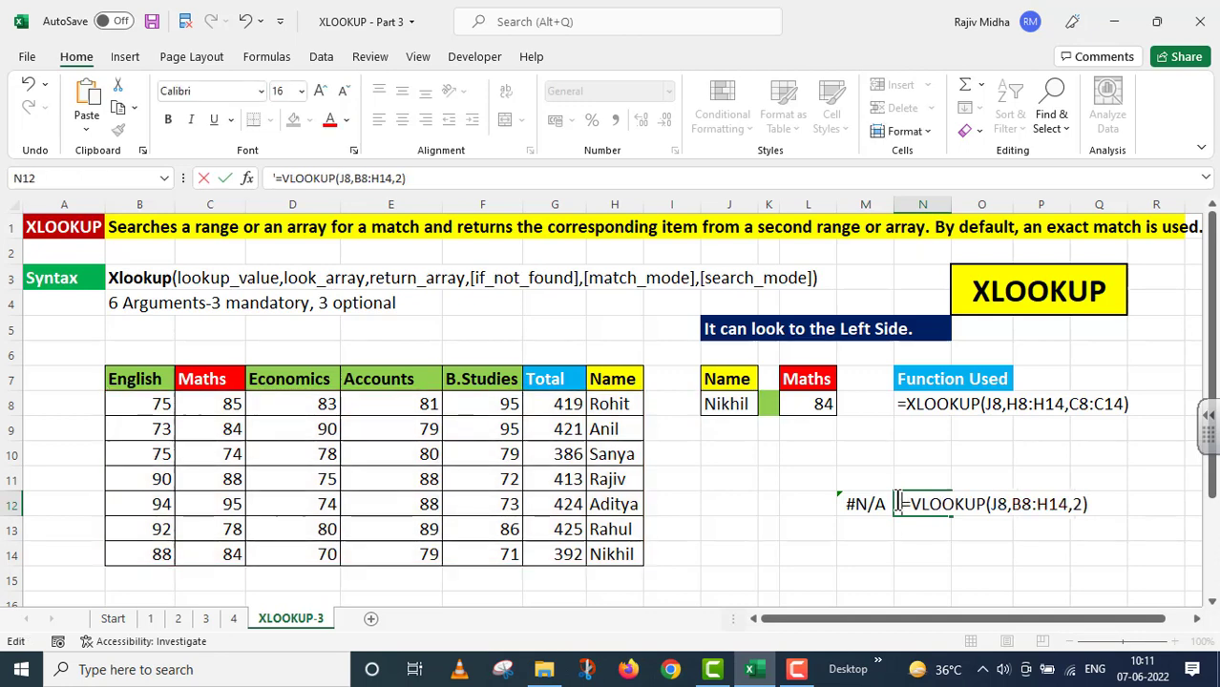